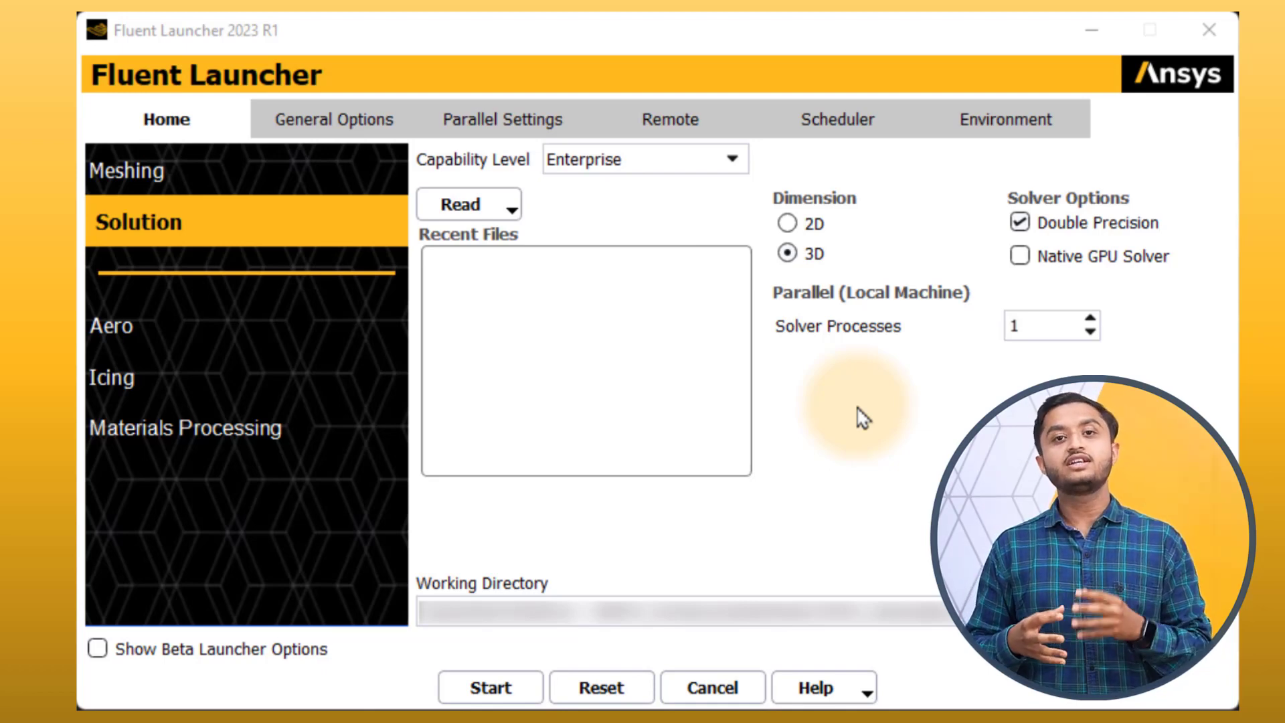
Enable the Native GPU Solver, accept its beta notice, and start the Fluent session.
left_click(1020, 256)
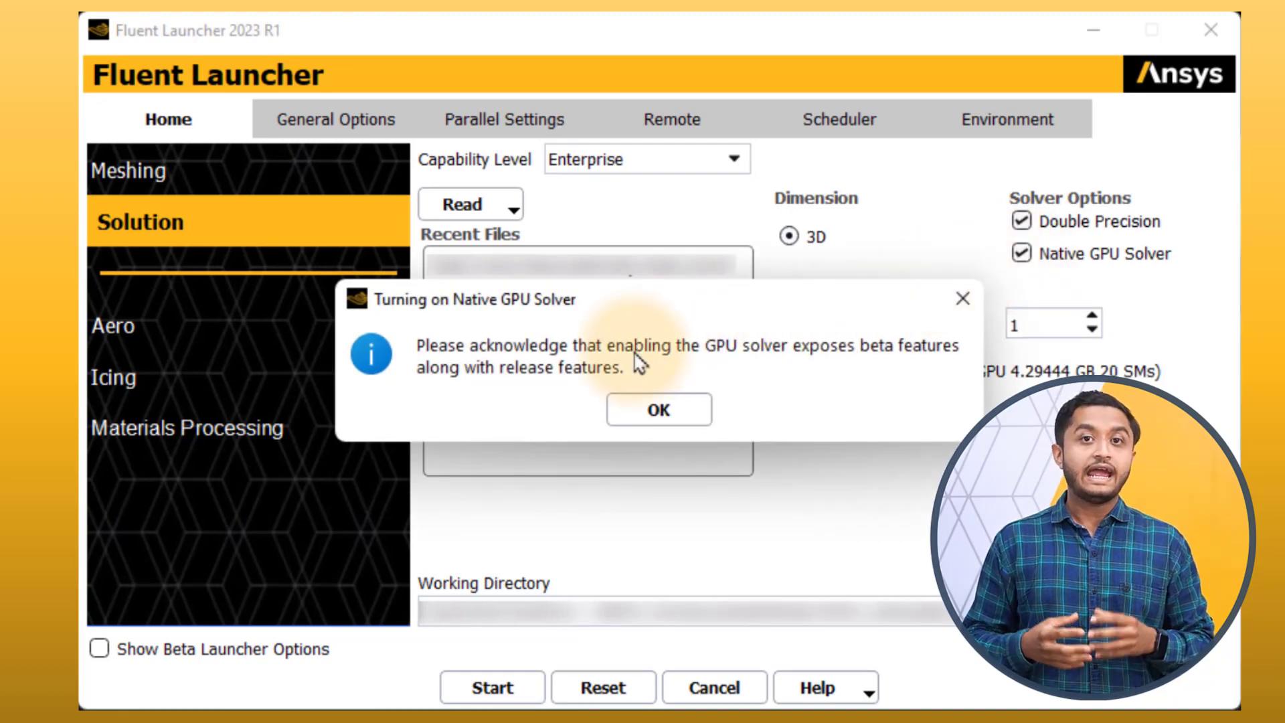
left_click(688, 413)
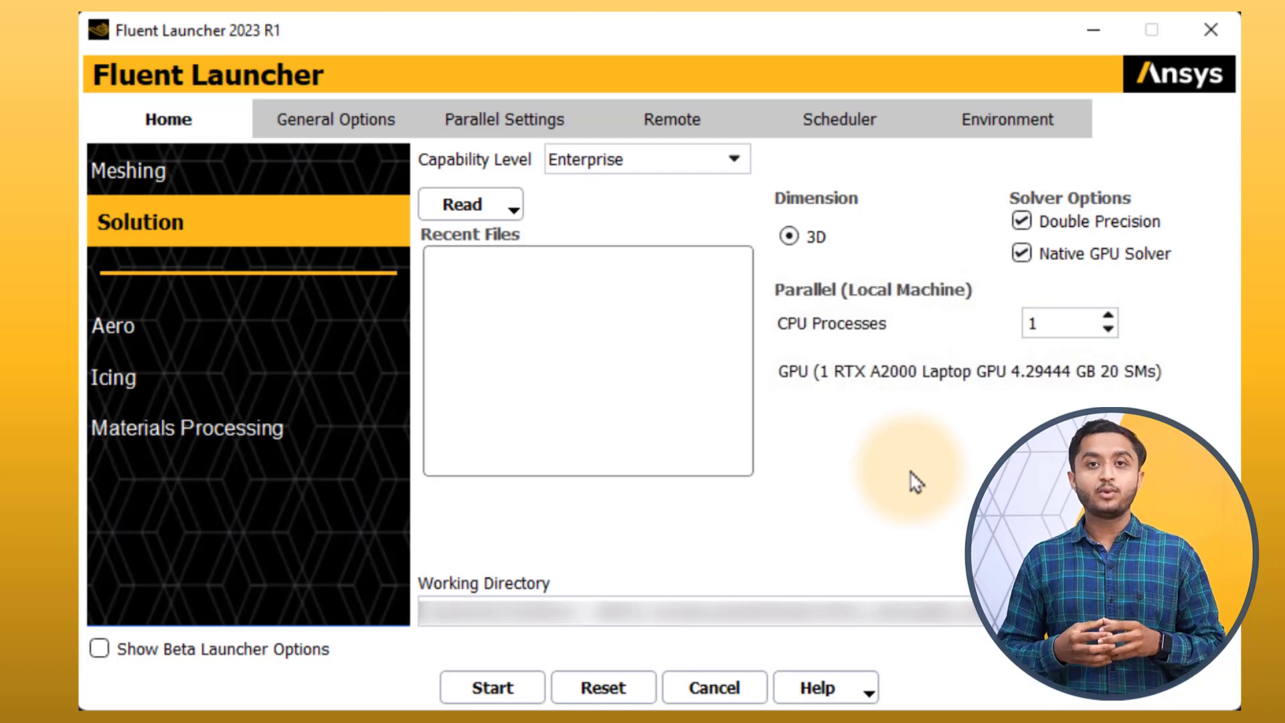
left_click(517, 690)
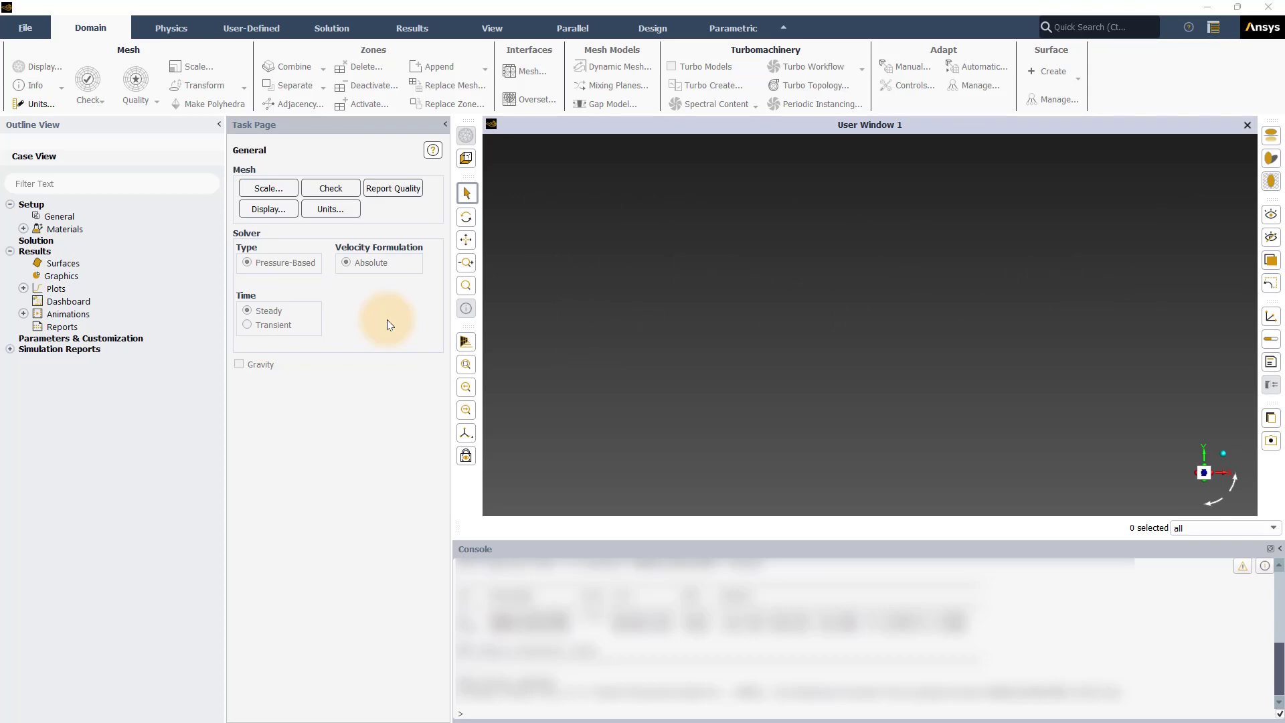
Read the hx-fin-2mm-new-format-mesh.msh.h5 mesh and check its mesh information.
left_click(29, 28)
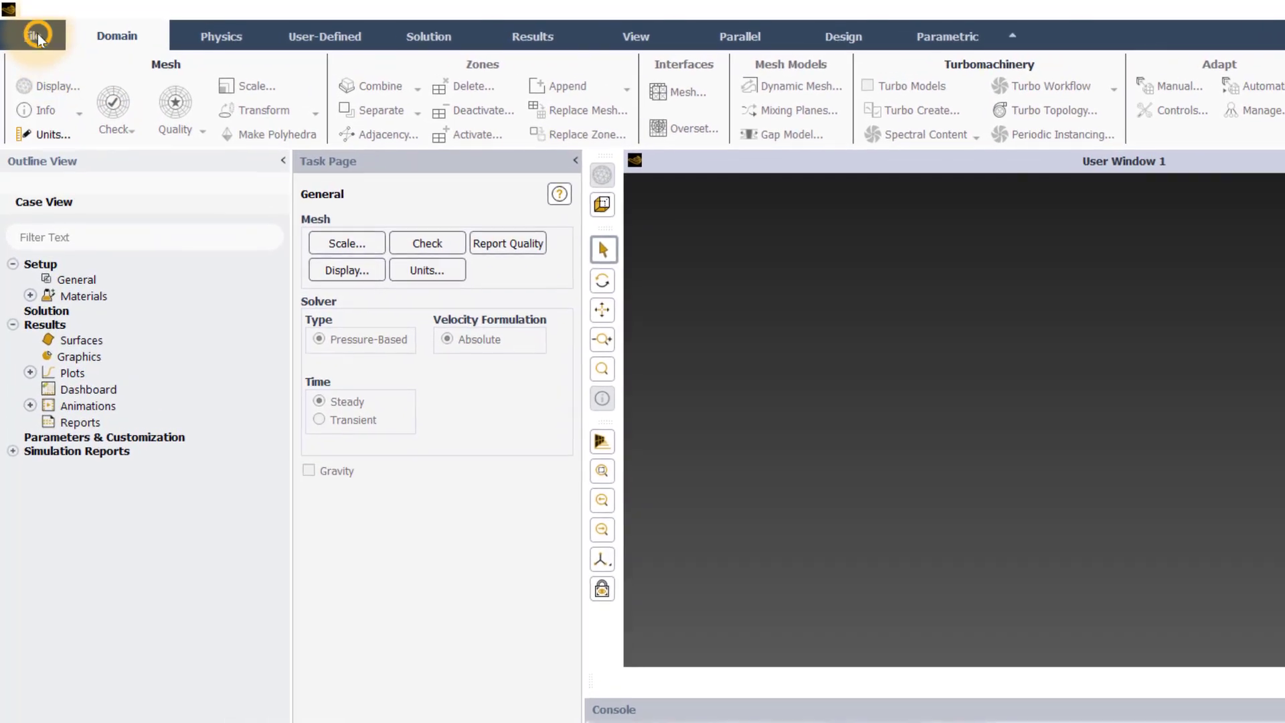
mouse_move(67, 55)
left_click(162, 55)
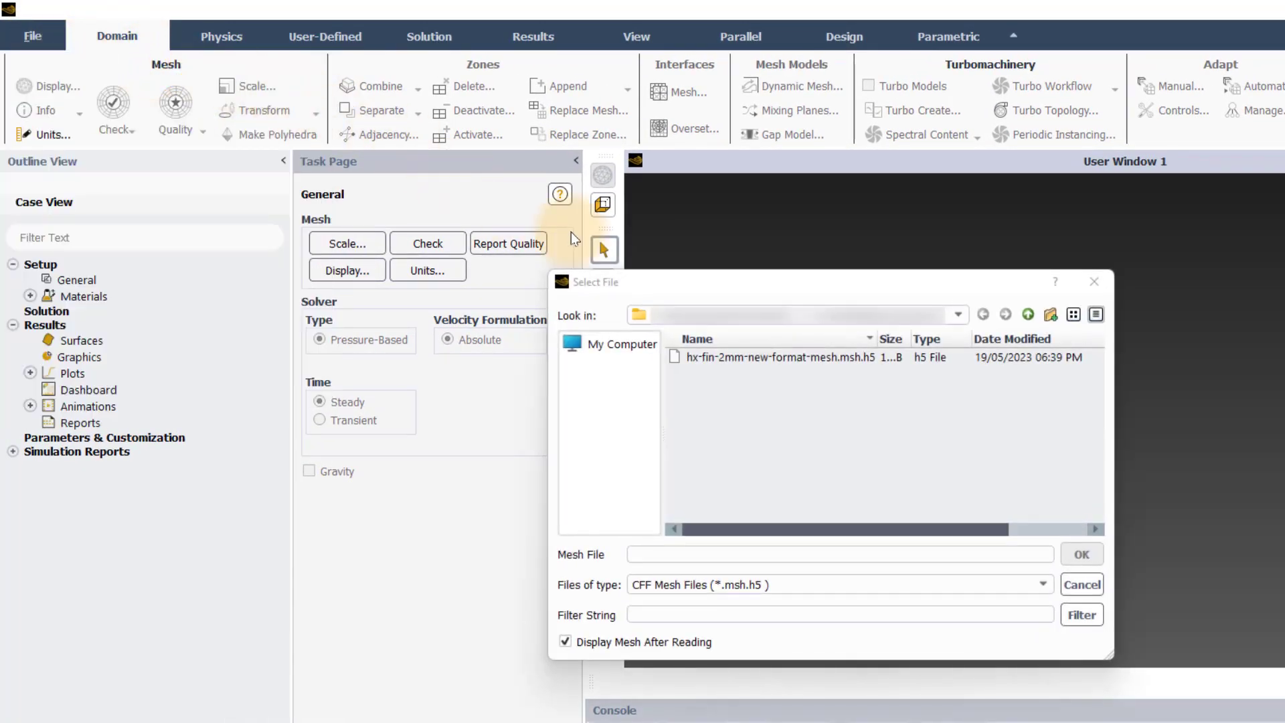
left_click(702, 357)
left_click(1081, 555)
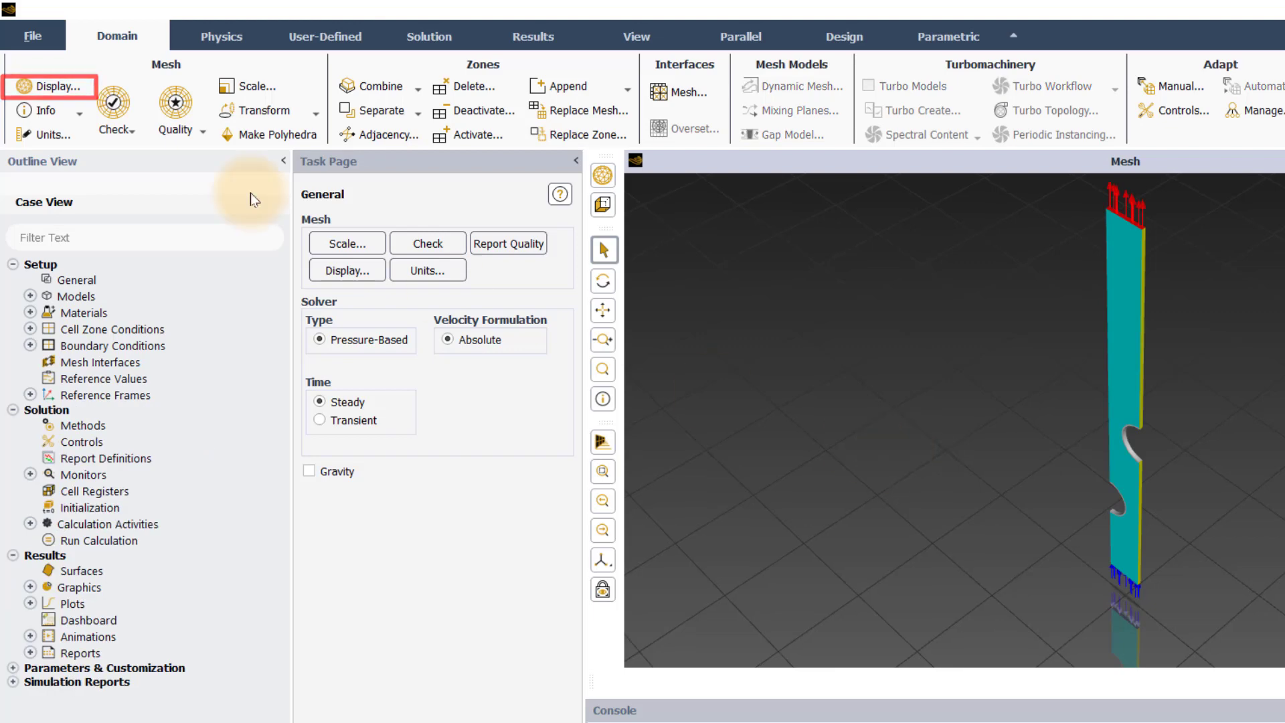
left_click(45, 110)
left_click(111, 172)
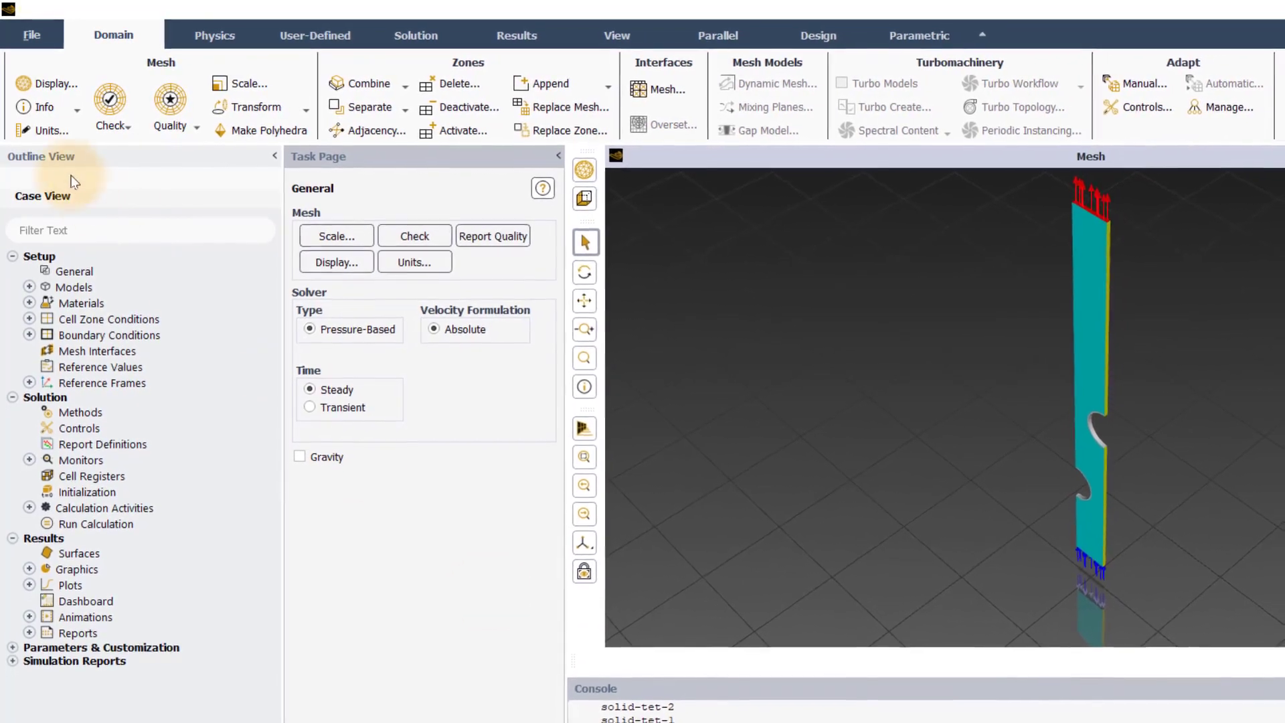
Set the temperature units to C (Celsius) in Set Units.
left_click(47, 130)
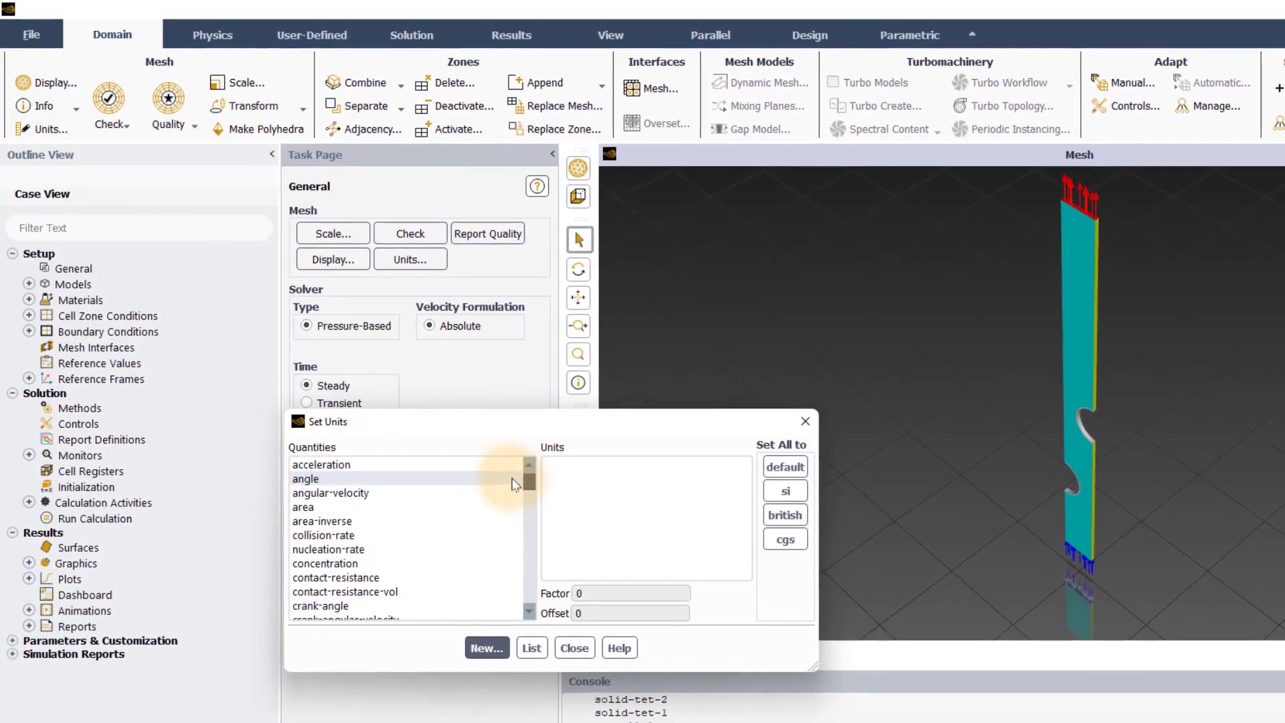
left_click_drag(530, 491, 513, 584)
left_click(468, 479)
left_click(551, 478)
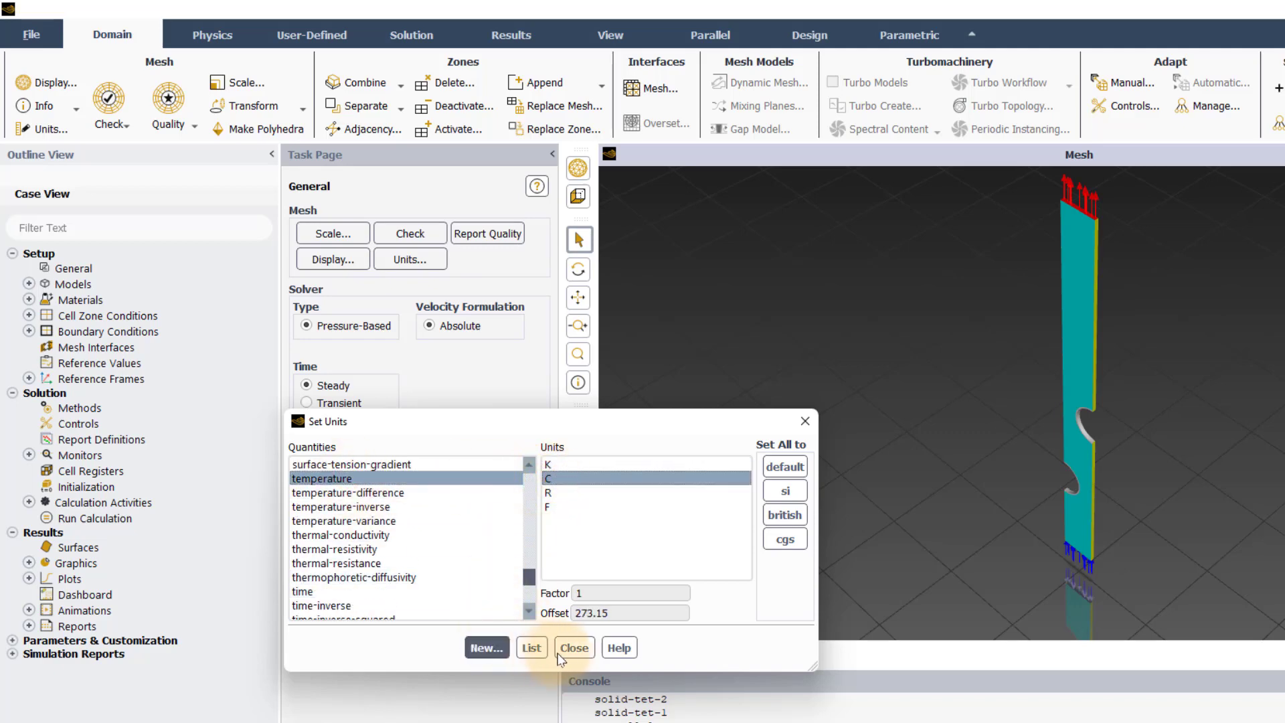
left_click(573, 648)
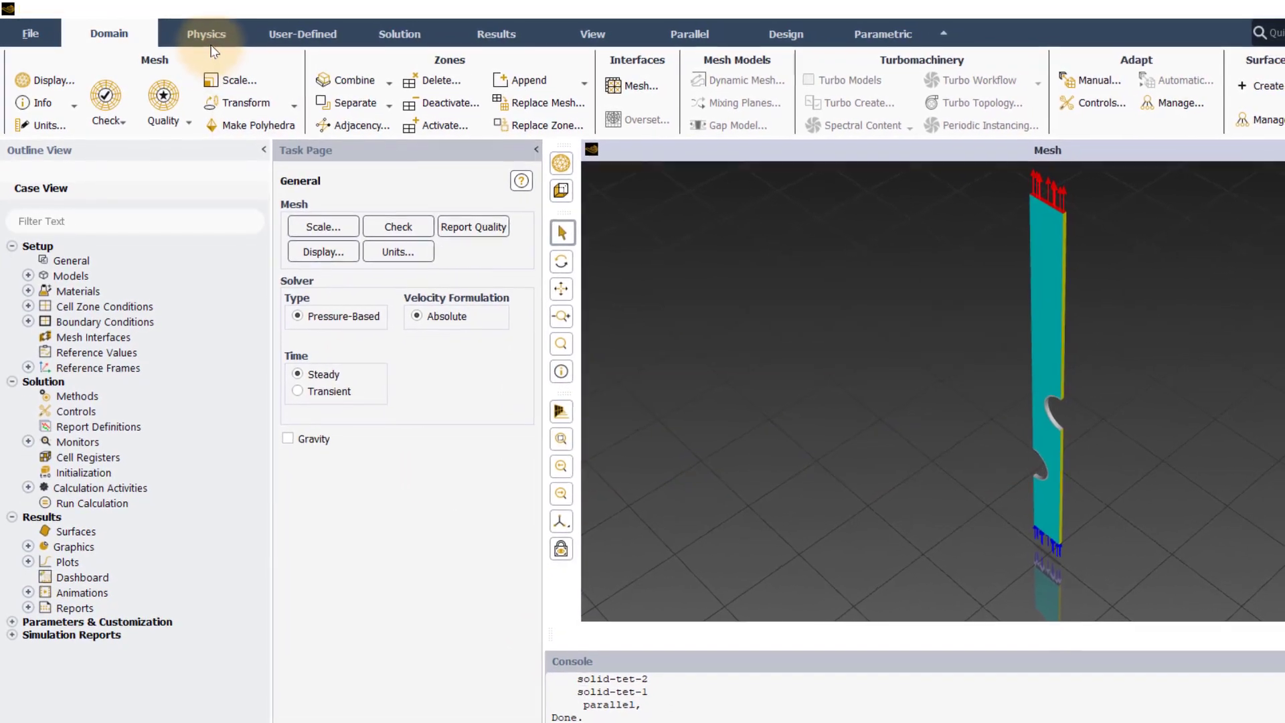
Turn on the Energy equation and set the Viscous model to Laminar.
left_click(208, 35)
left_click(231, 104)
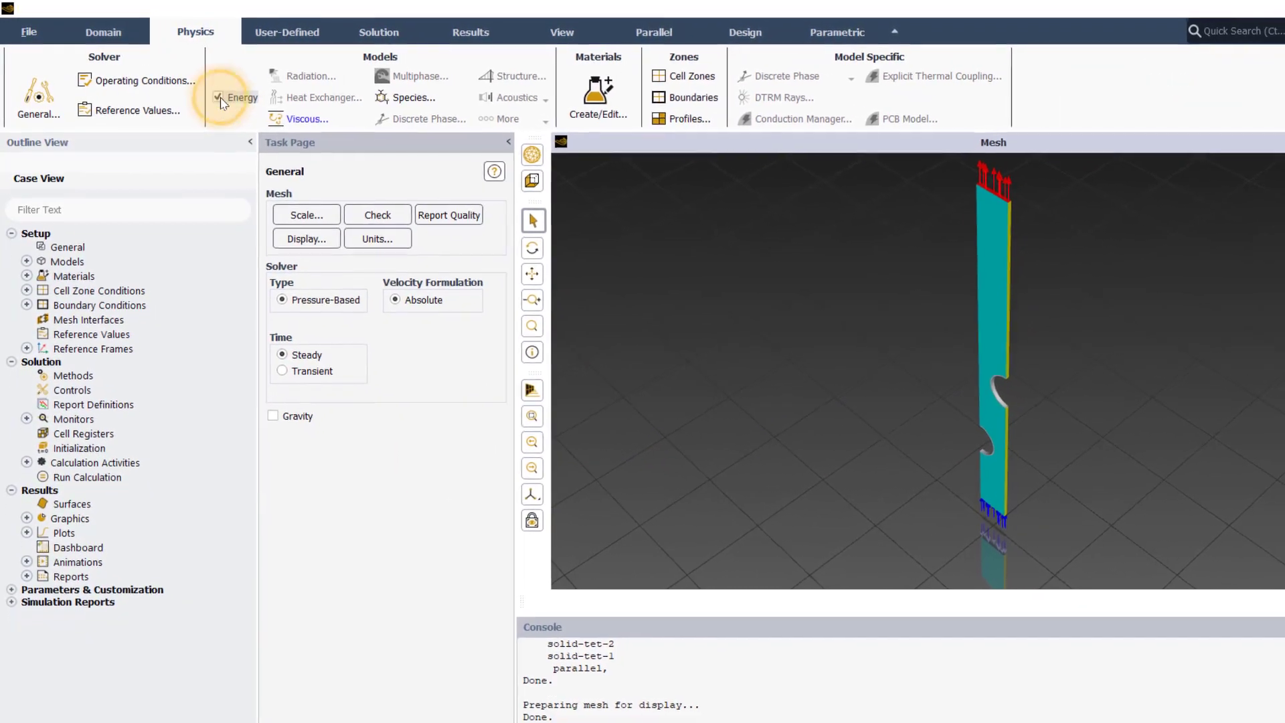
left_click(305, 121)
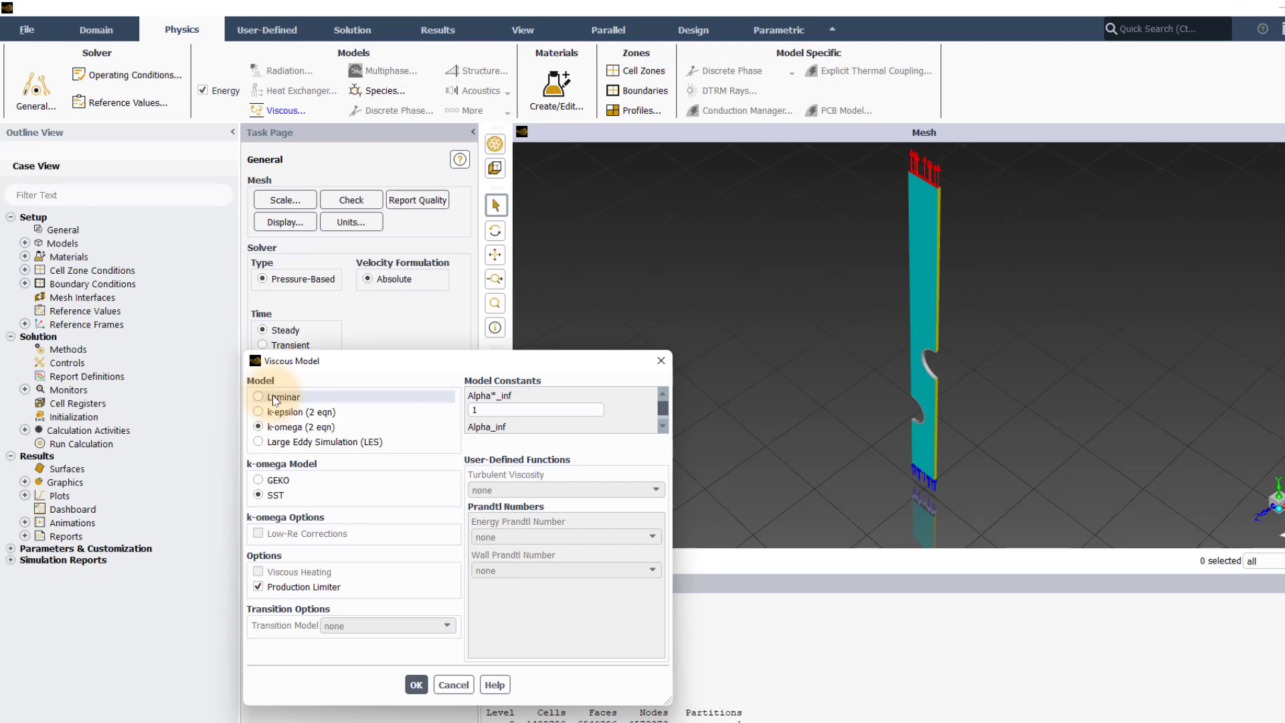
left_click(273, 398)
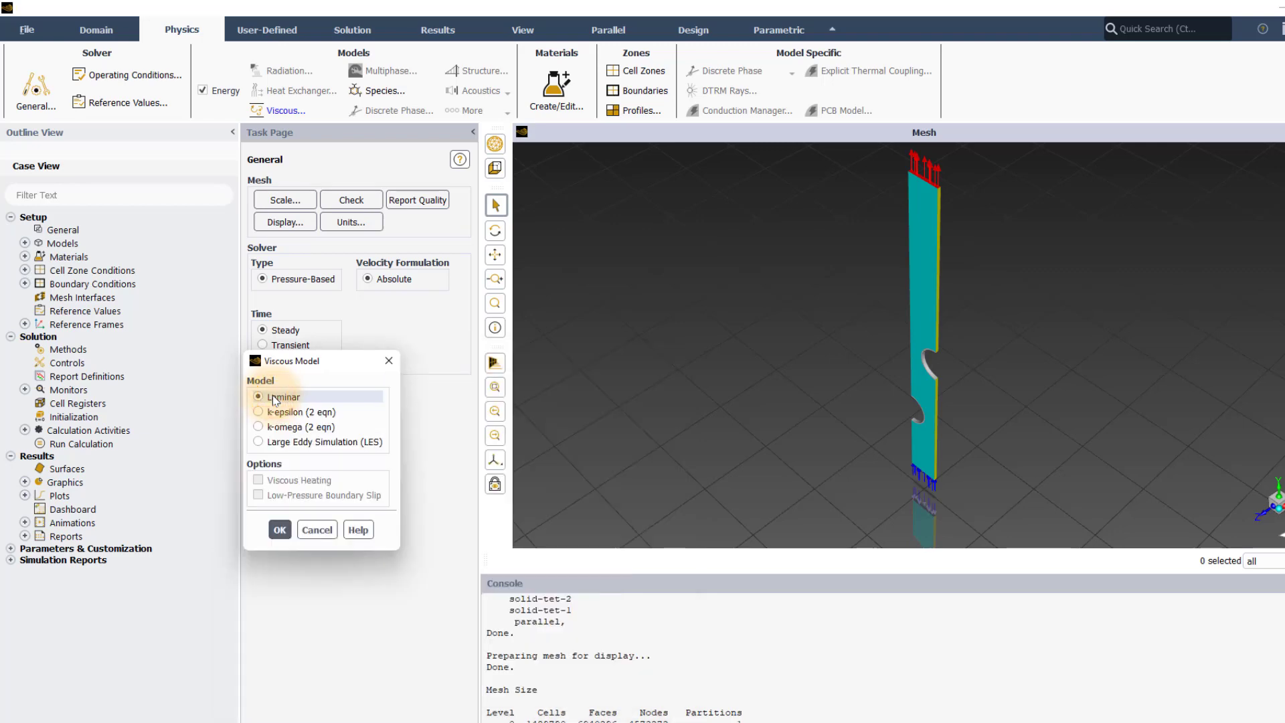
left_click(280, 530)
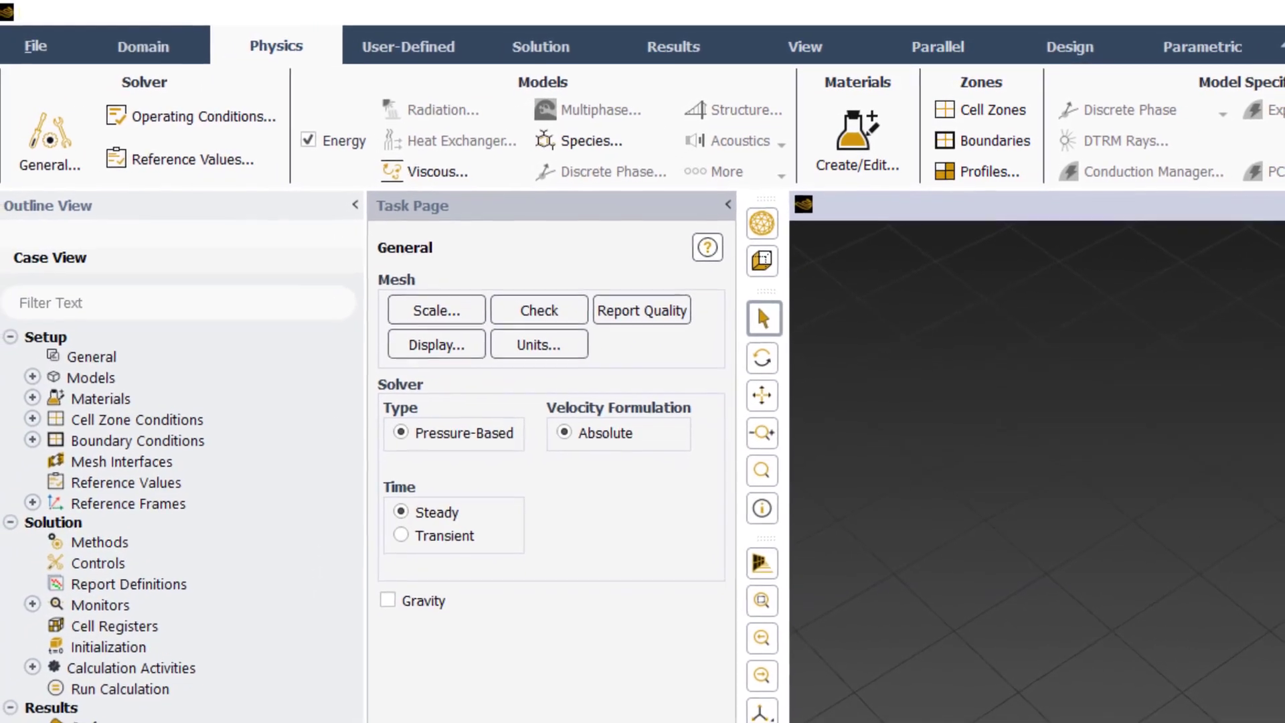
Copy copper (cu) from the Fluent Database solid materials into the case.
double_click(102, 396)
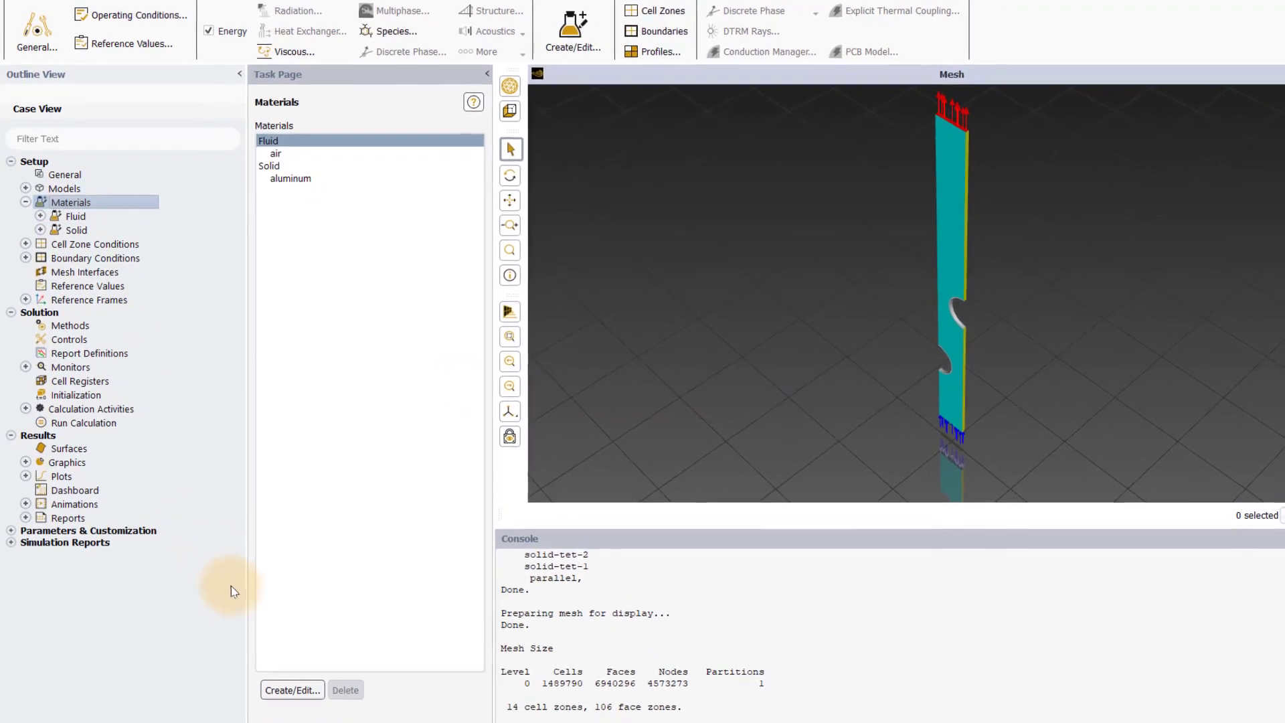
left_click(285, 678)
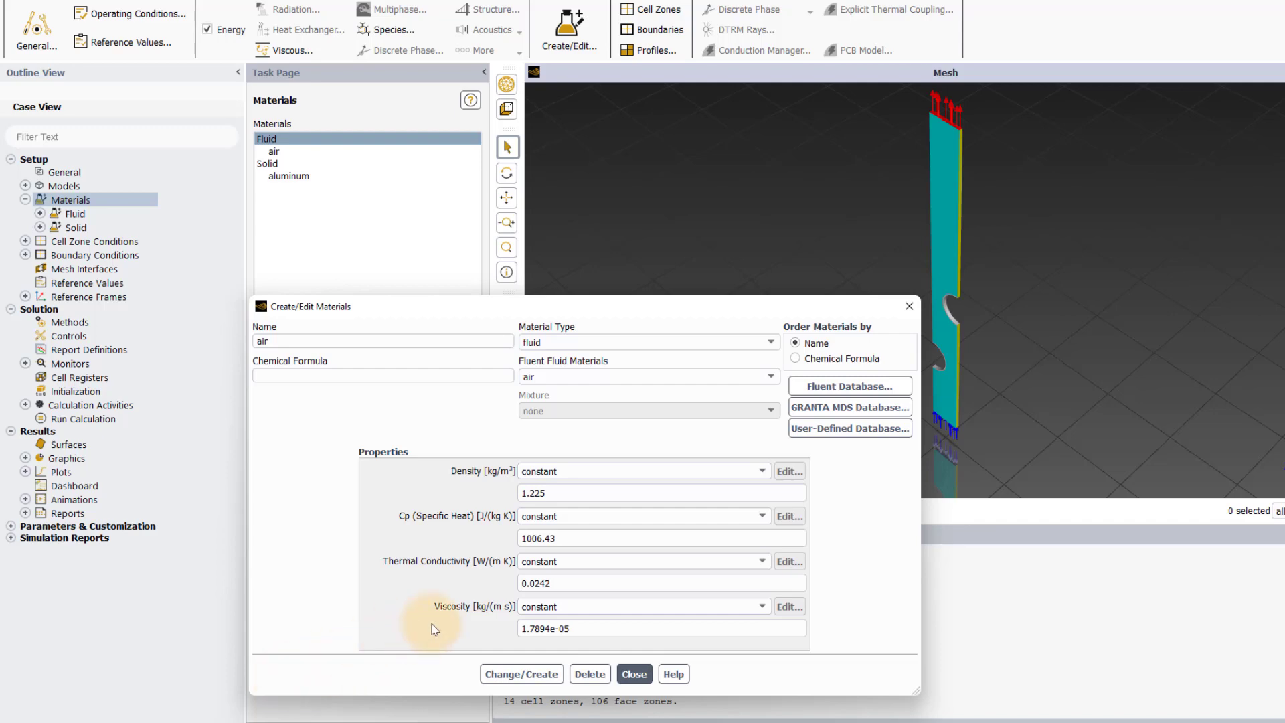
left_click(832, 384)
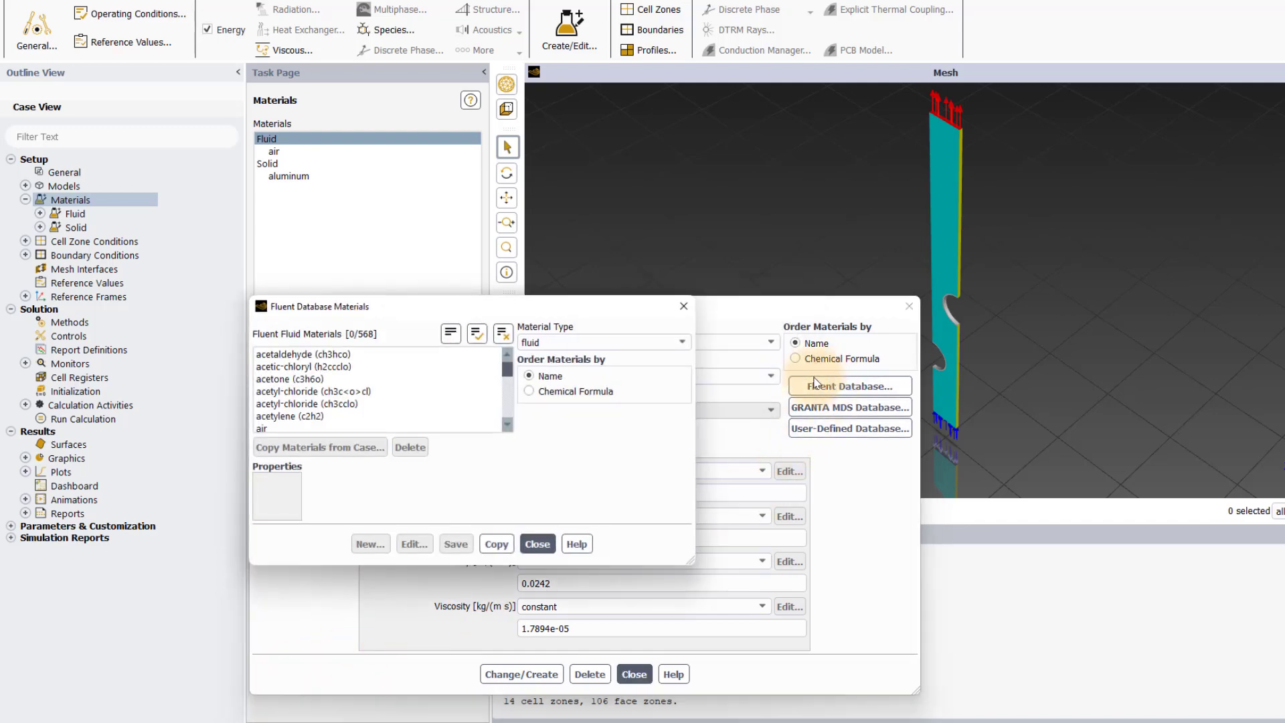
left_click(645, 342)
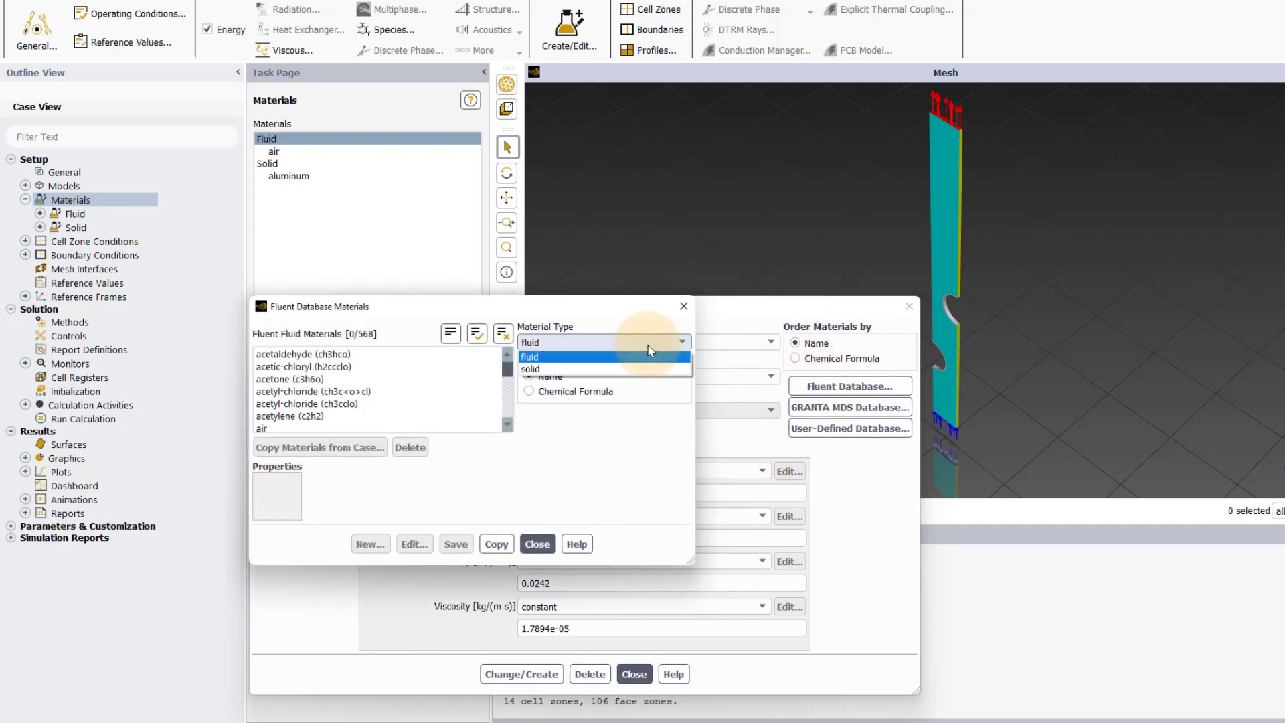
left_click(617, 369)
left_click(340, 417)
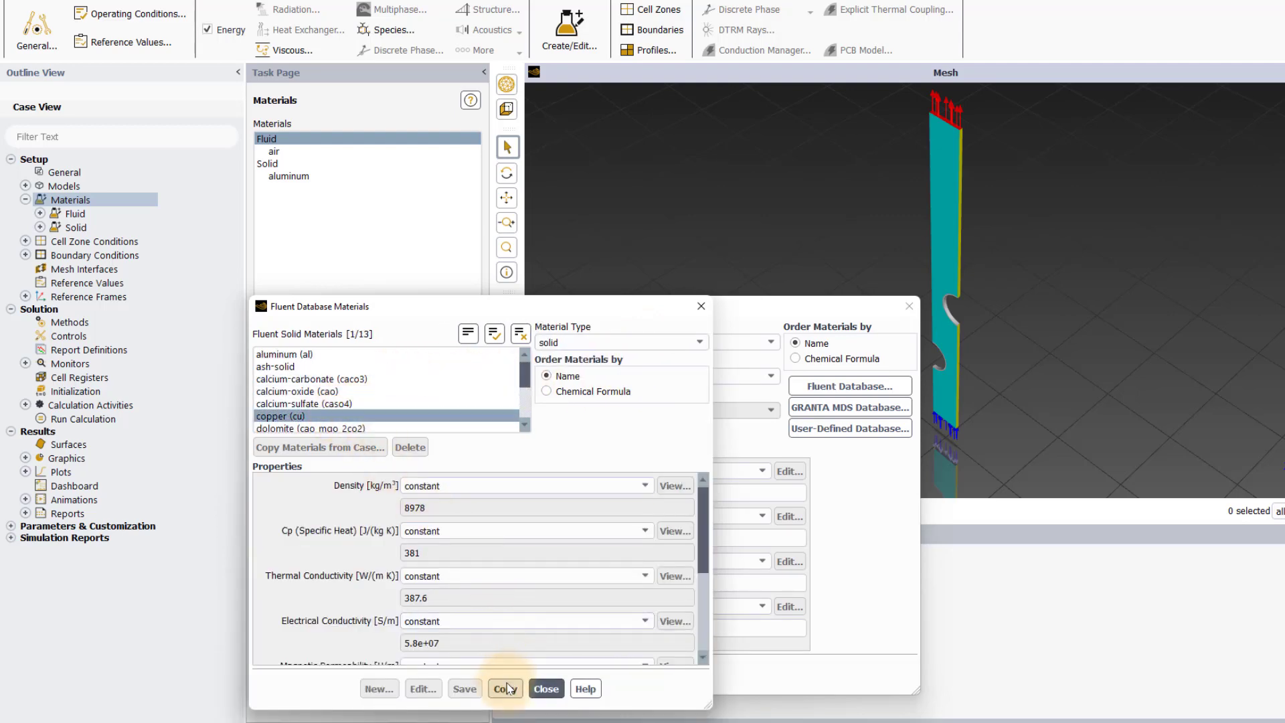
left_click(507, 689)
left_click(545, 689)
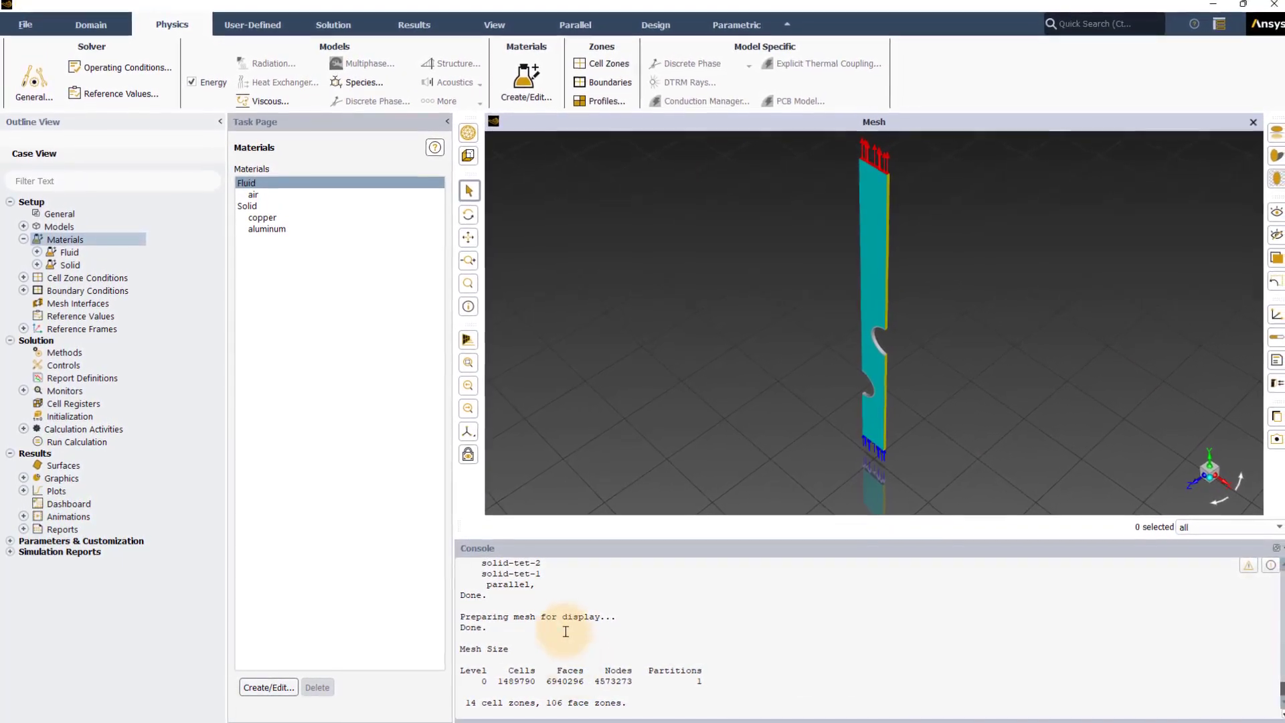
Set the solid-tube-1 cell zone's material to copper.
left_click(604, 67)
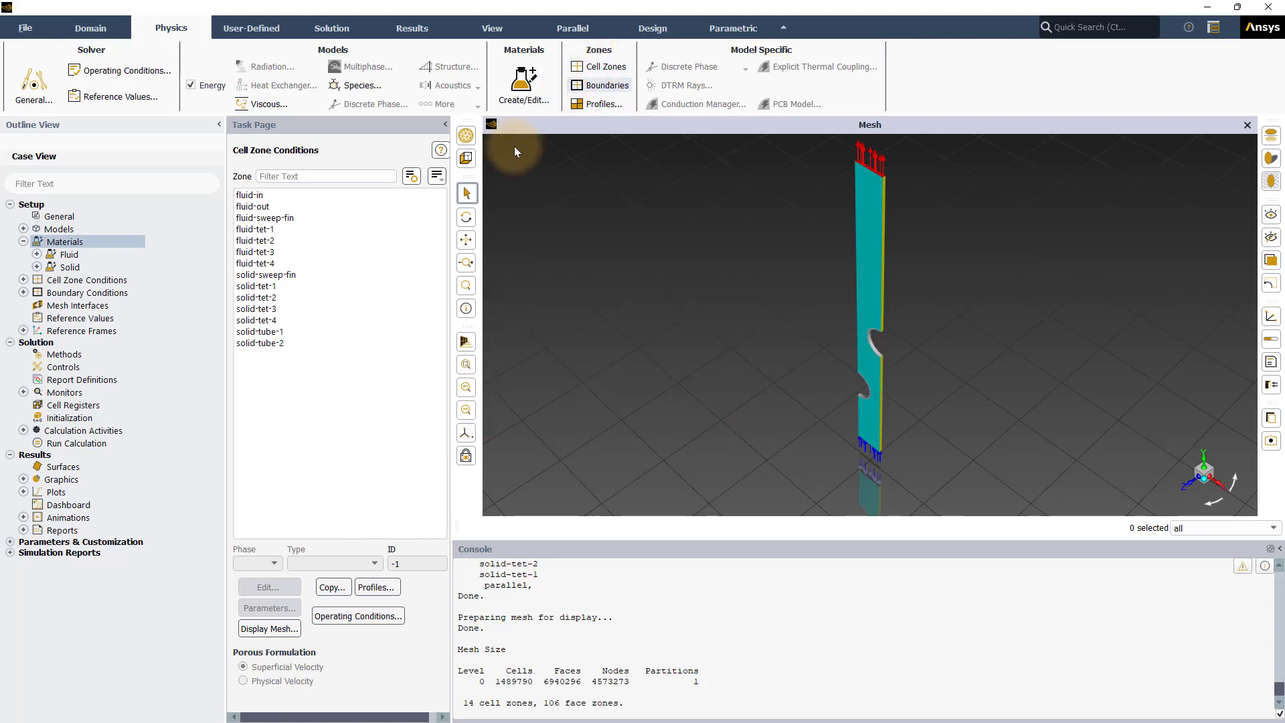
left_click(281, 331)
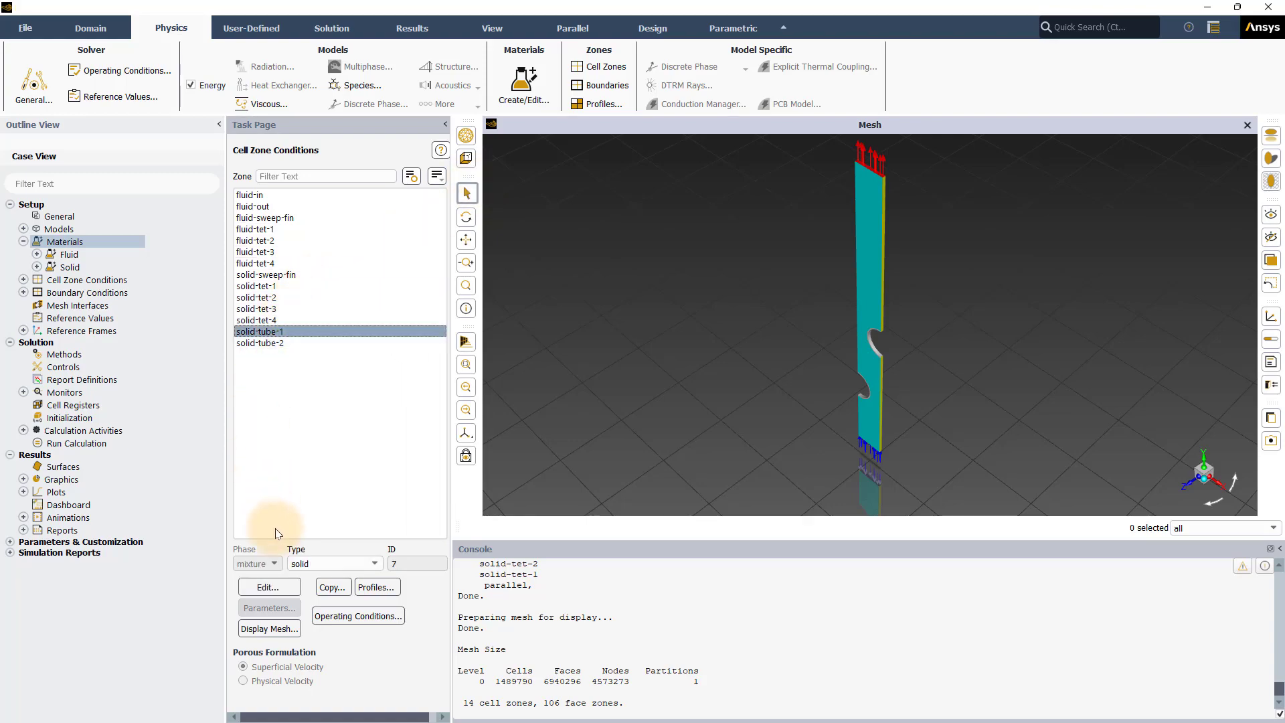
left_click(275, 587)
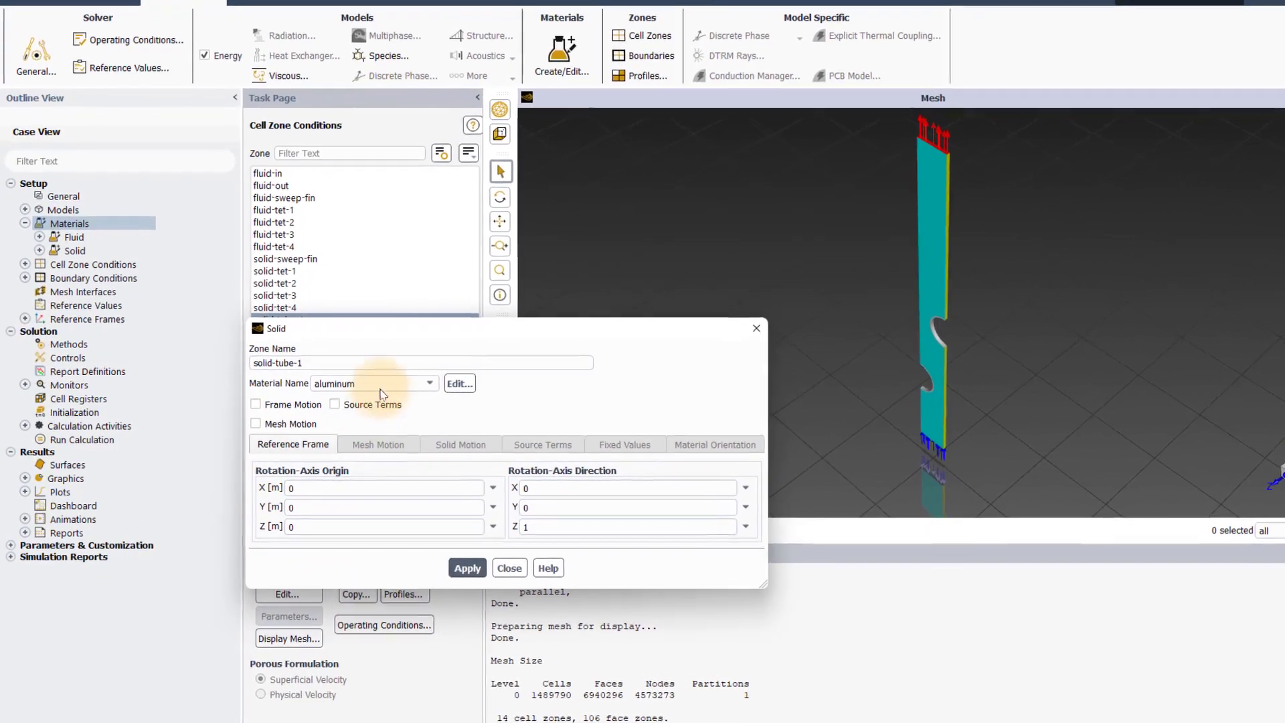
left_click(401, 385)
left_click(348, 397)
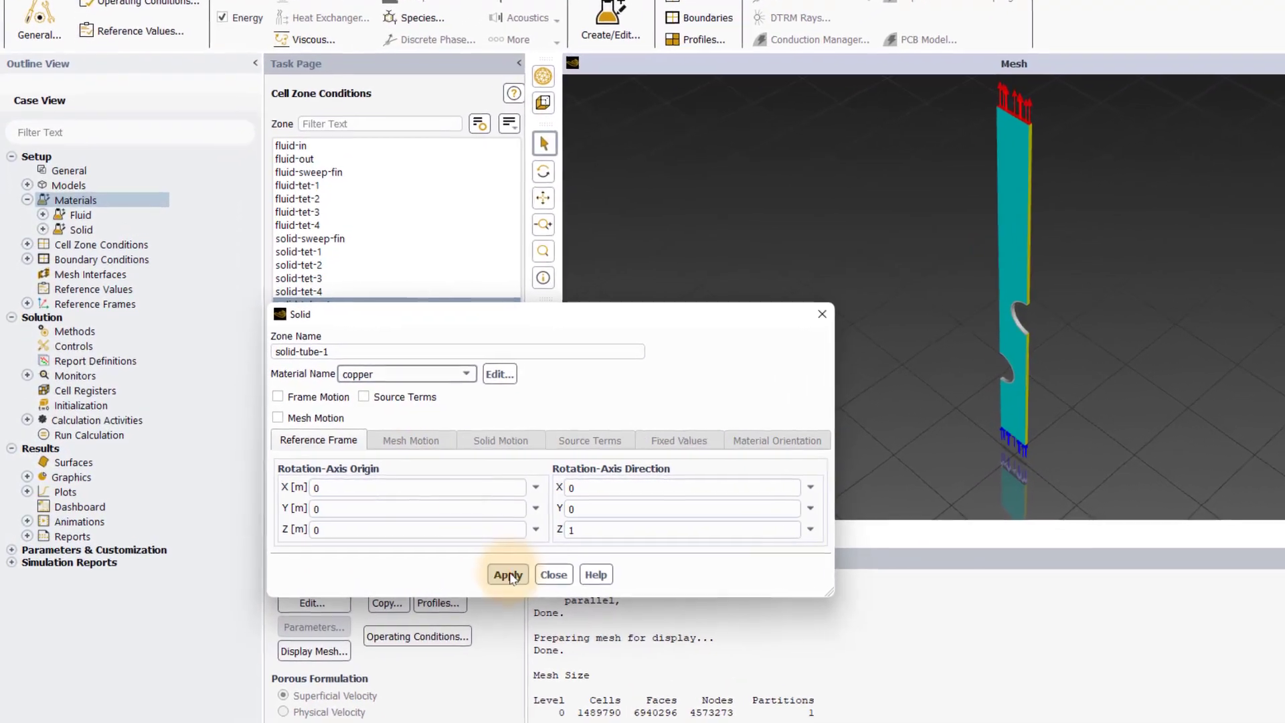
left_click(496, 573)
left_click(541, 573)
Make solid-tube-2 copper, then auto-create the mesh interfaces.
left_click(297, 322)
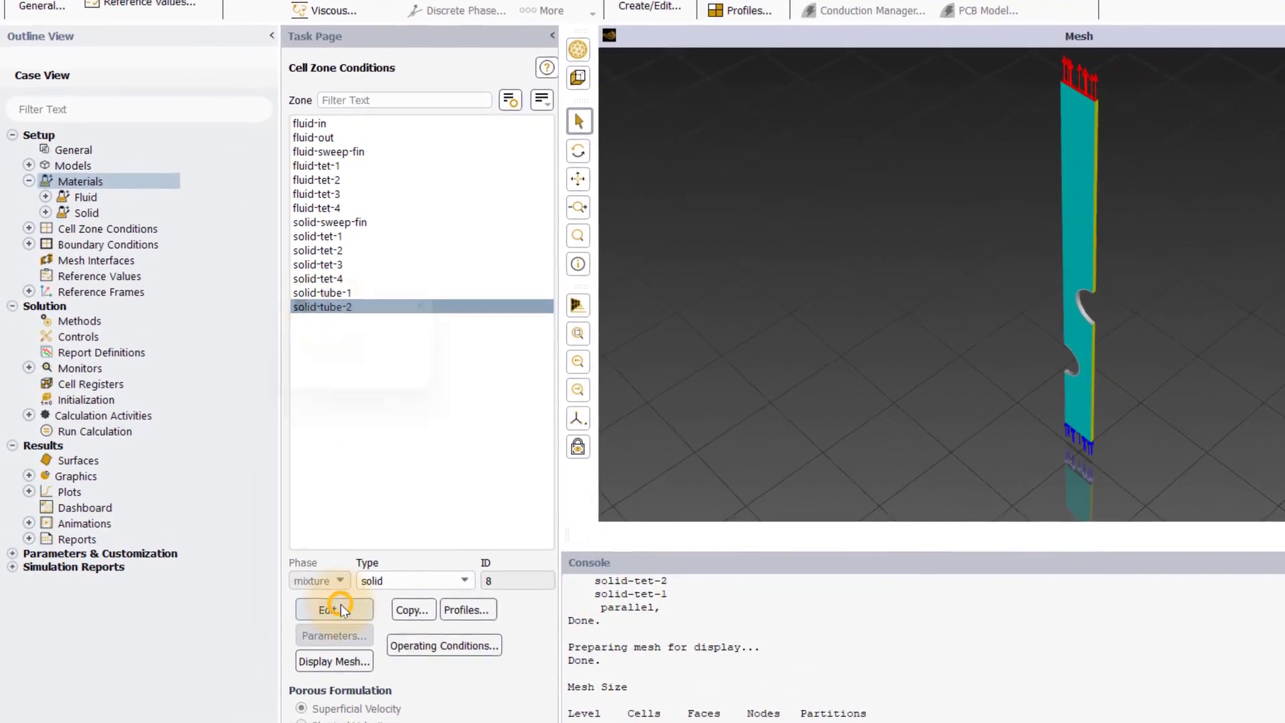
left_click(340, 609)
left_click(407, 371)
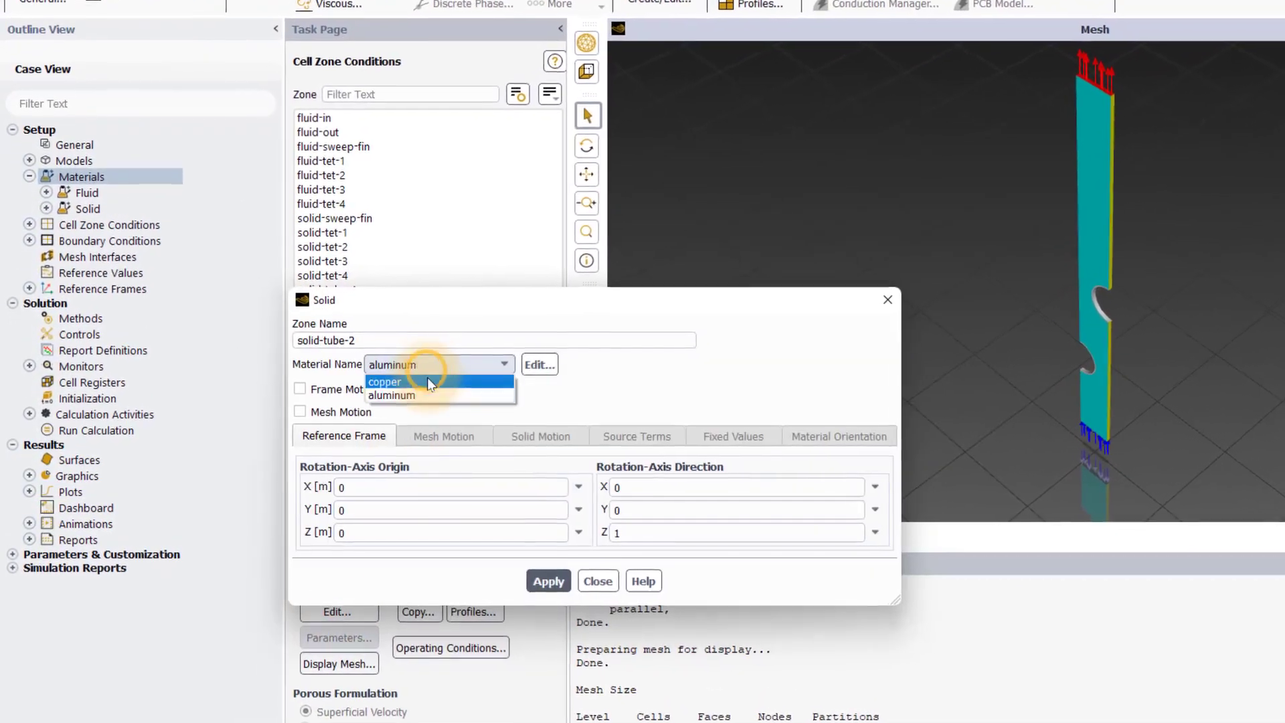
left_click(383, 395)
left_click(519, 493)
left_click(579, 500)
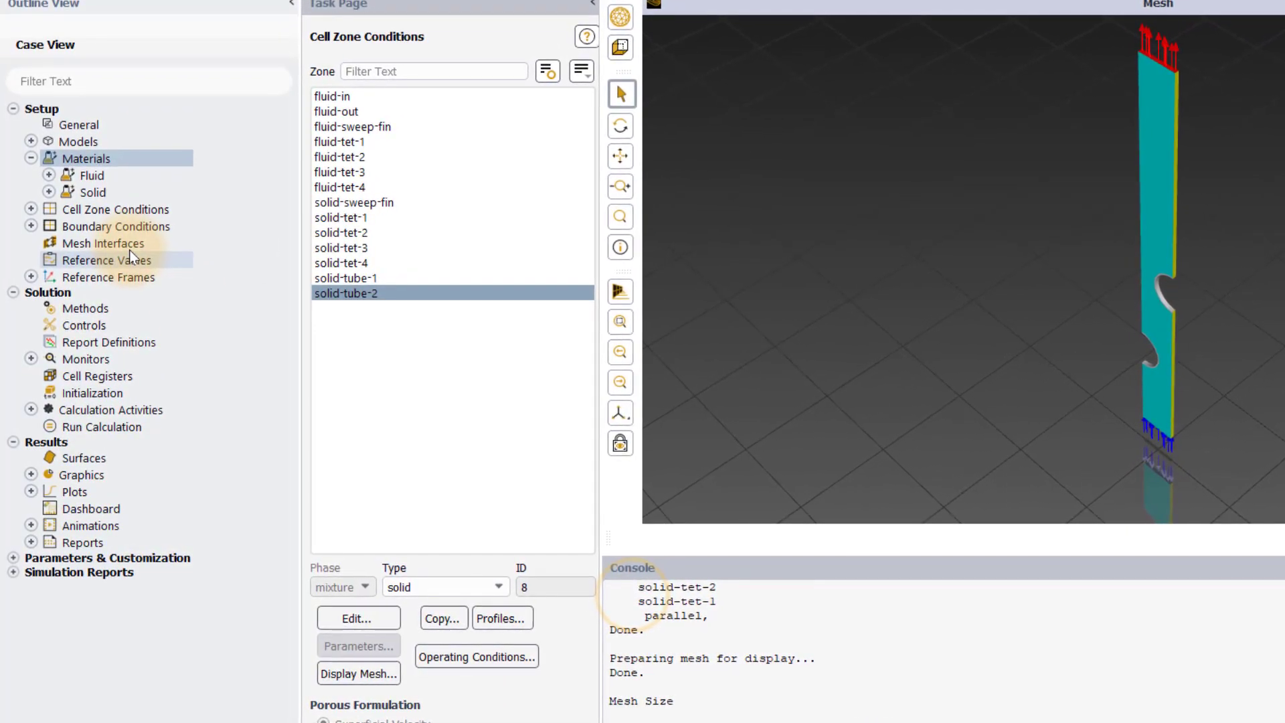
right_click(129, 248)
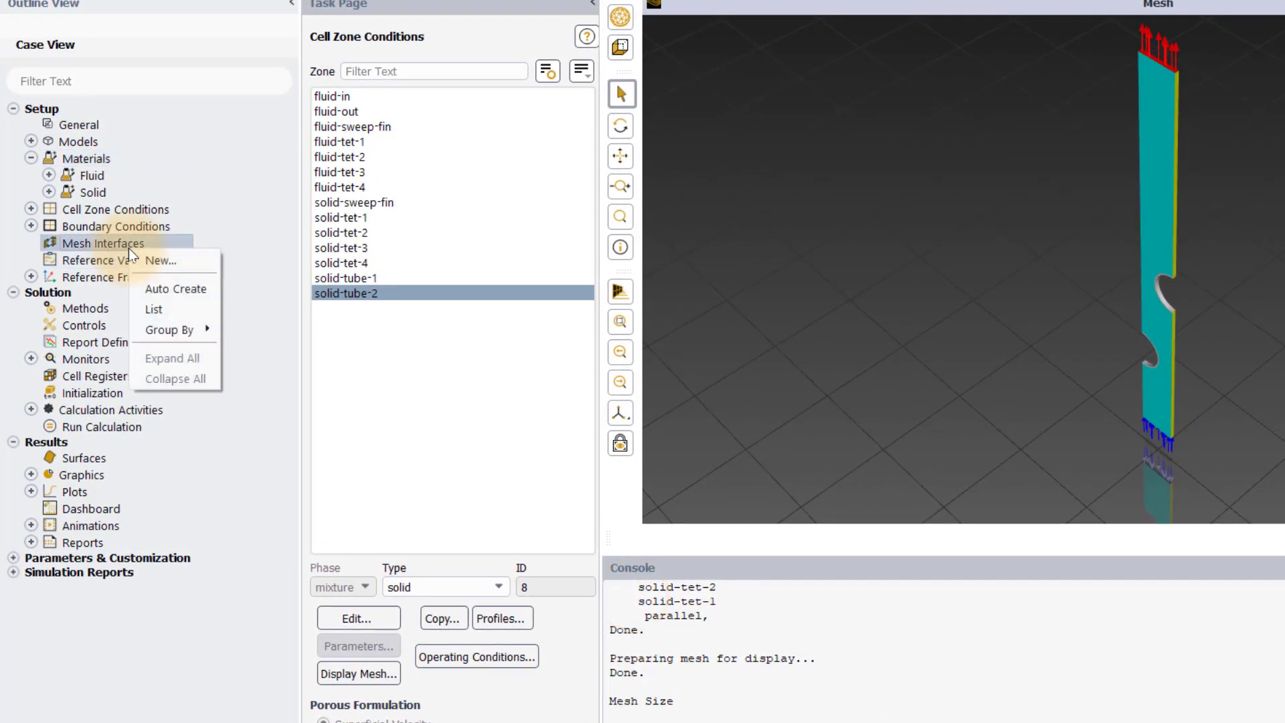
left_click(161, 288)
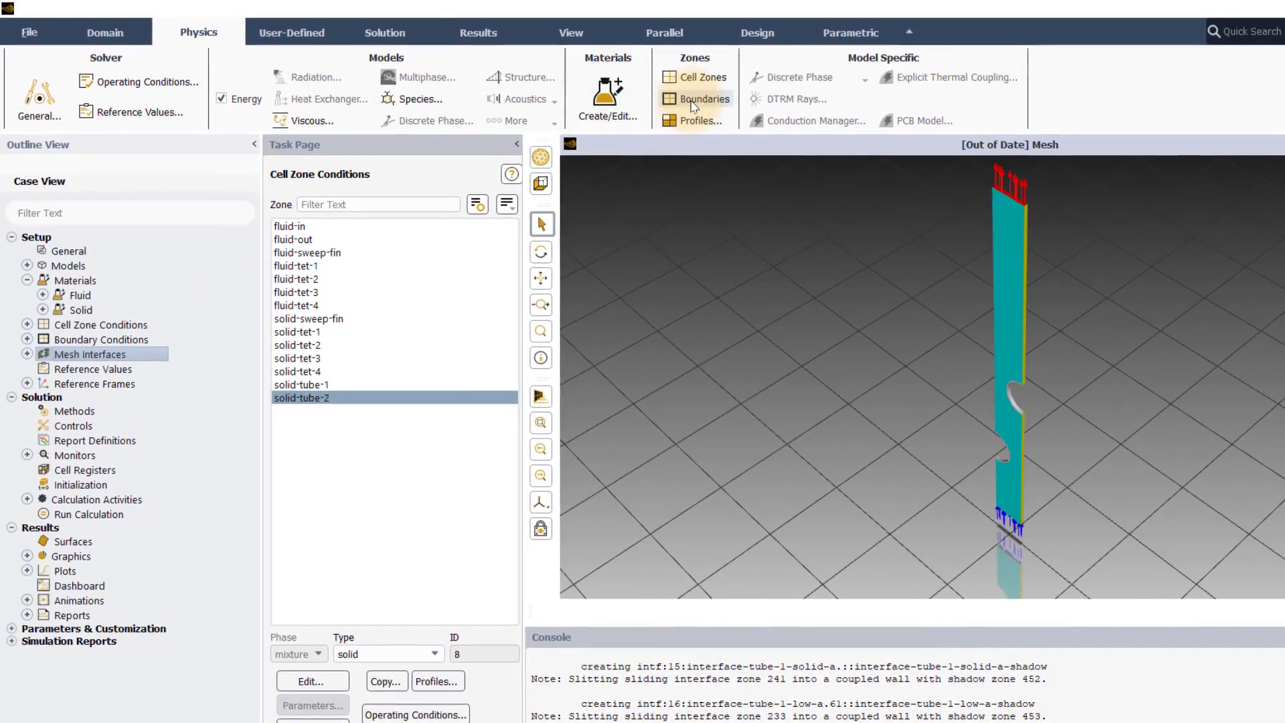
Group boundaries by zone type and give the inlet 4 m/s velocity magnitude and 20 C temperature.
left_click(693, 103)
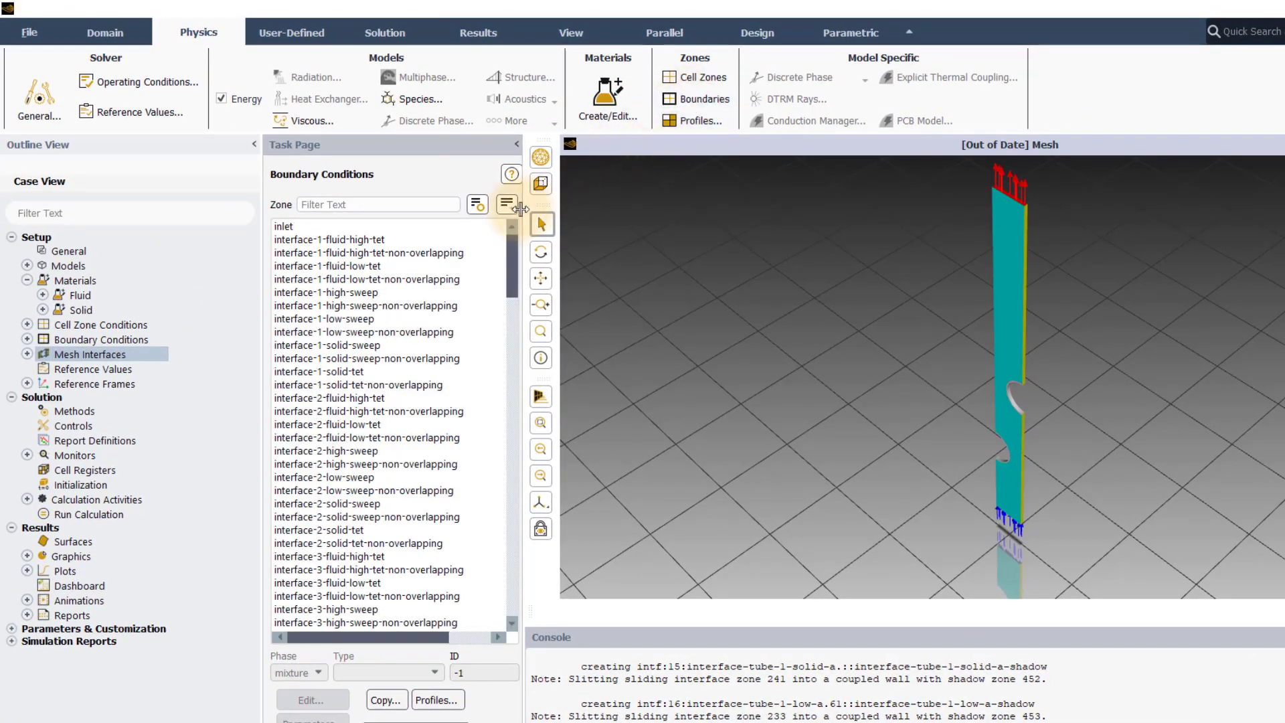
left_click(507, 203)
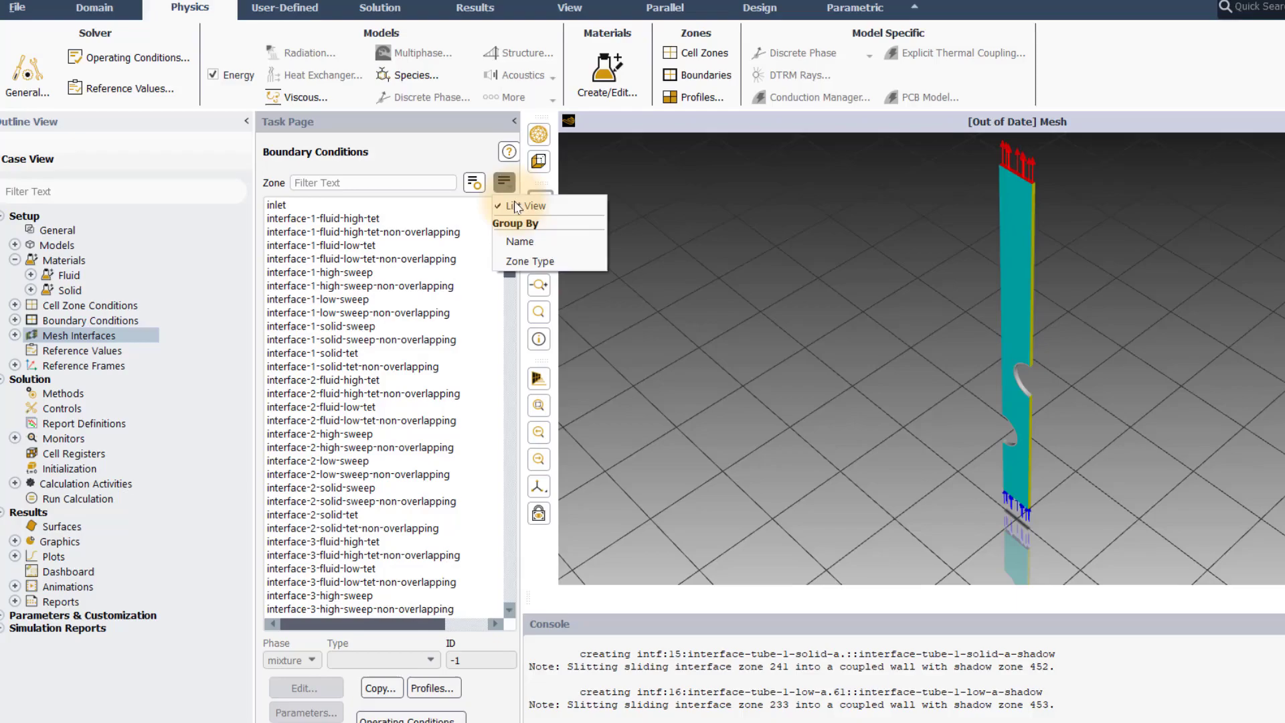
left_click(529, 261)
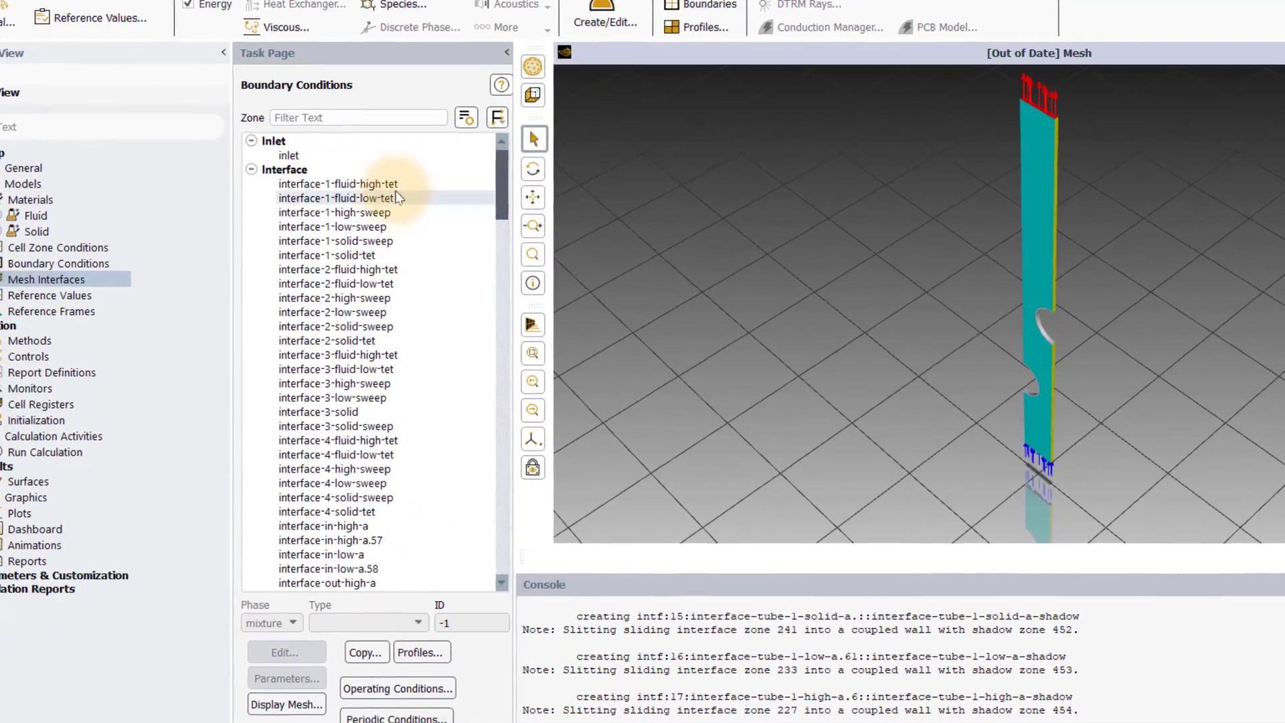
left_click(289, 154)
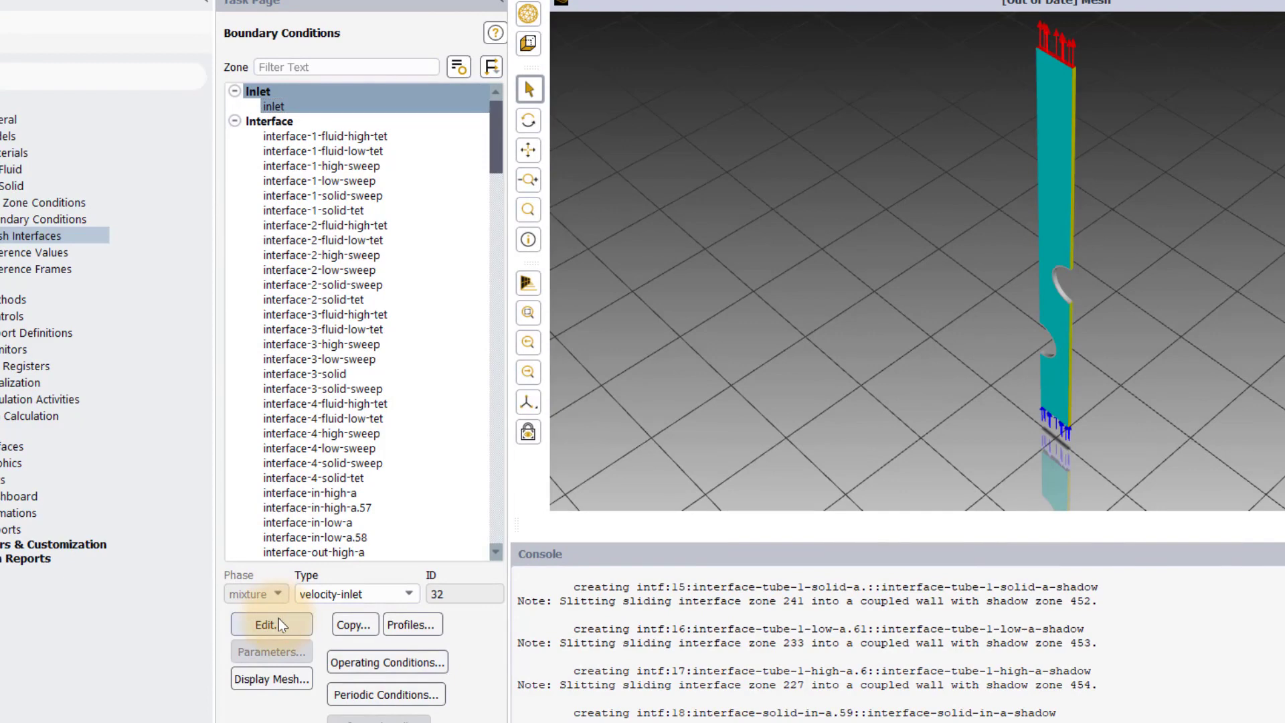
left_click(279, 623)
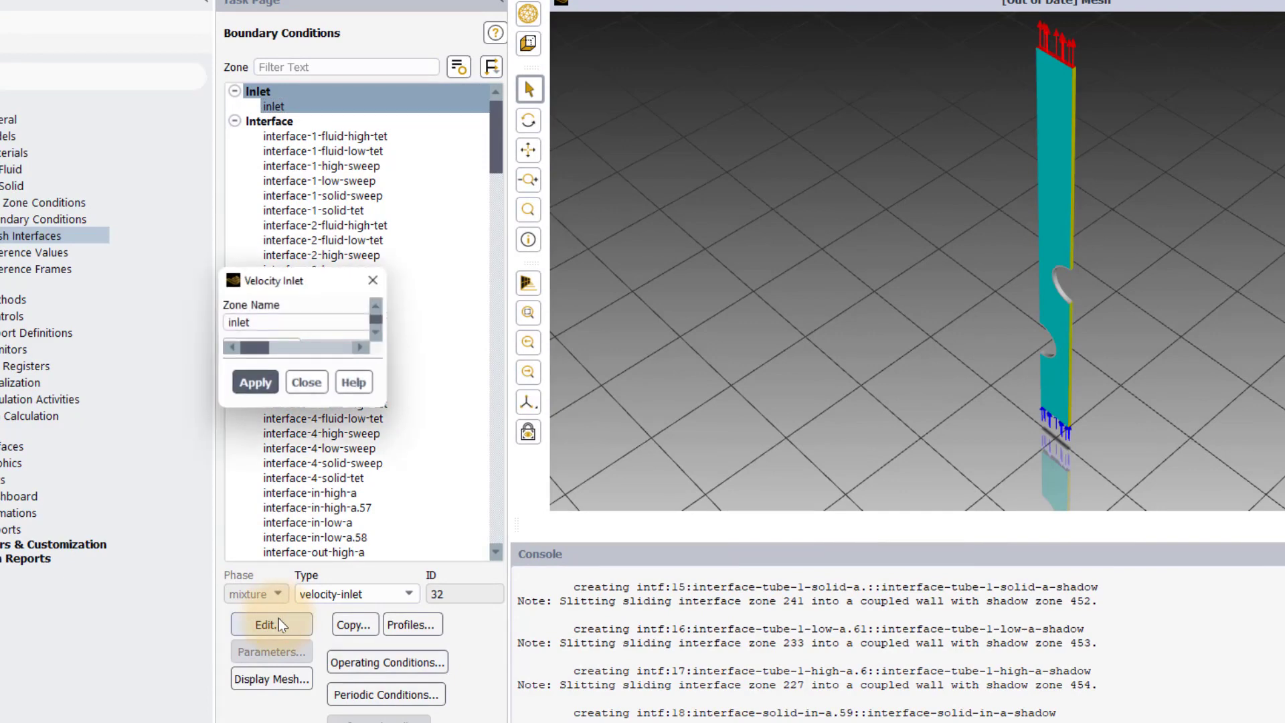
left_click(553, 434)
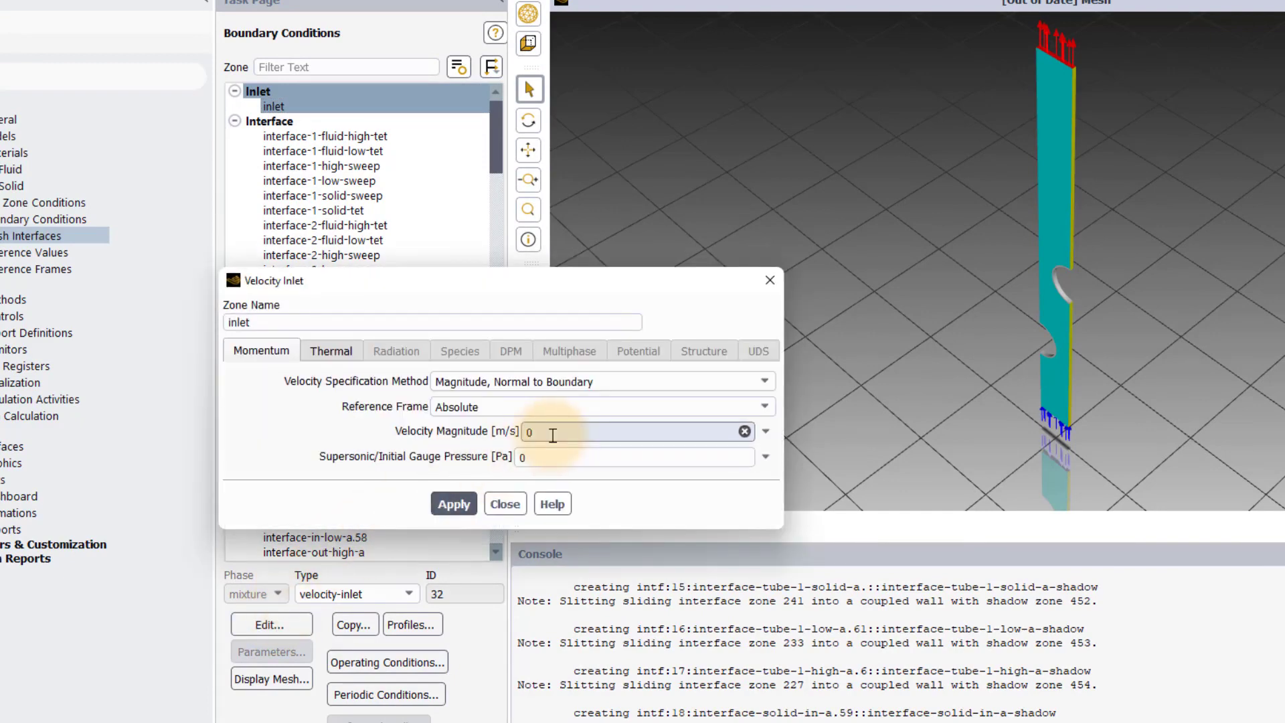
left_click(515, 436)
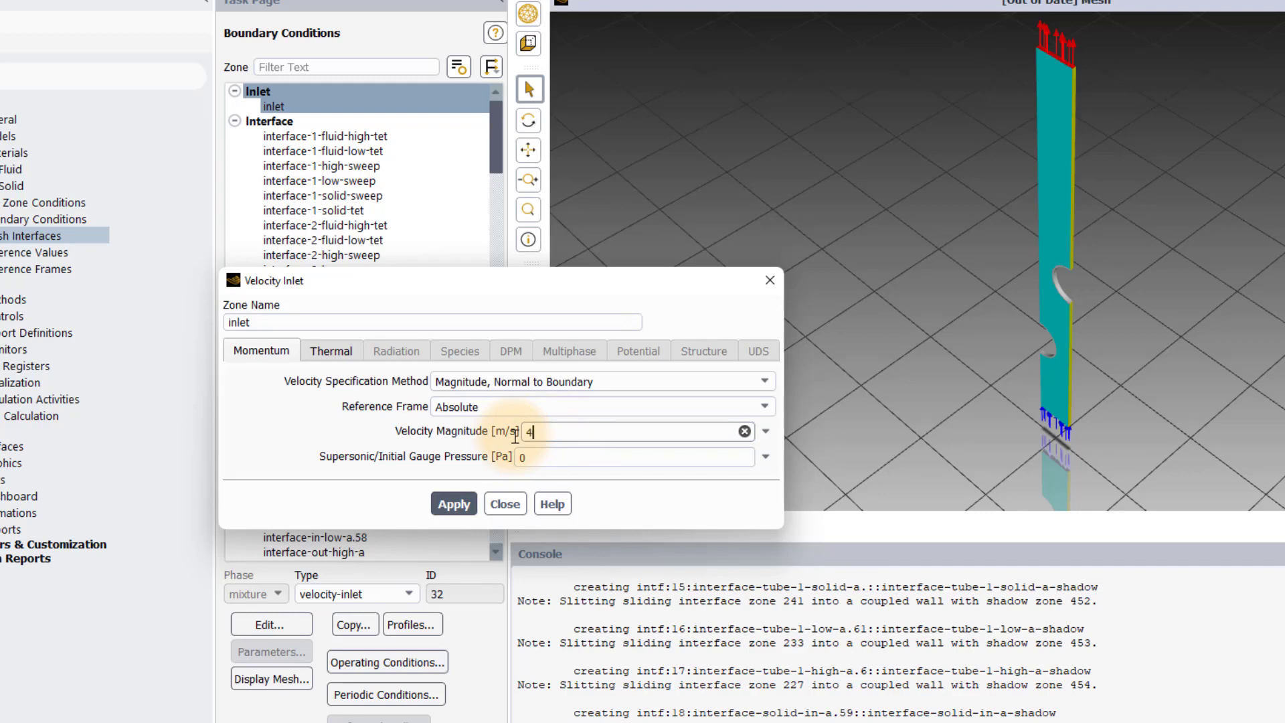
left_click(330, 355)
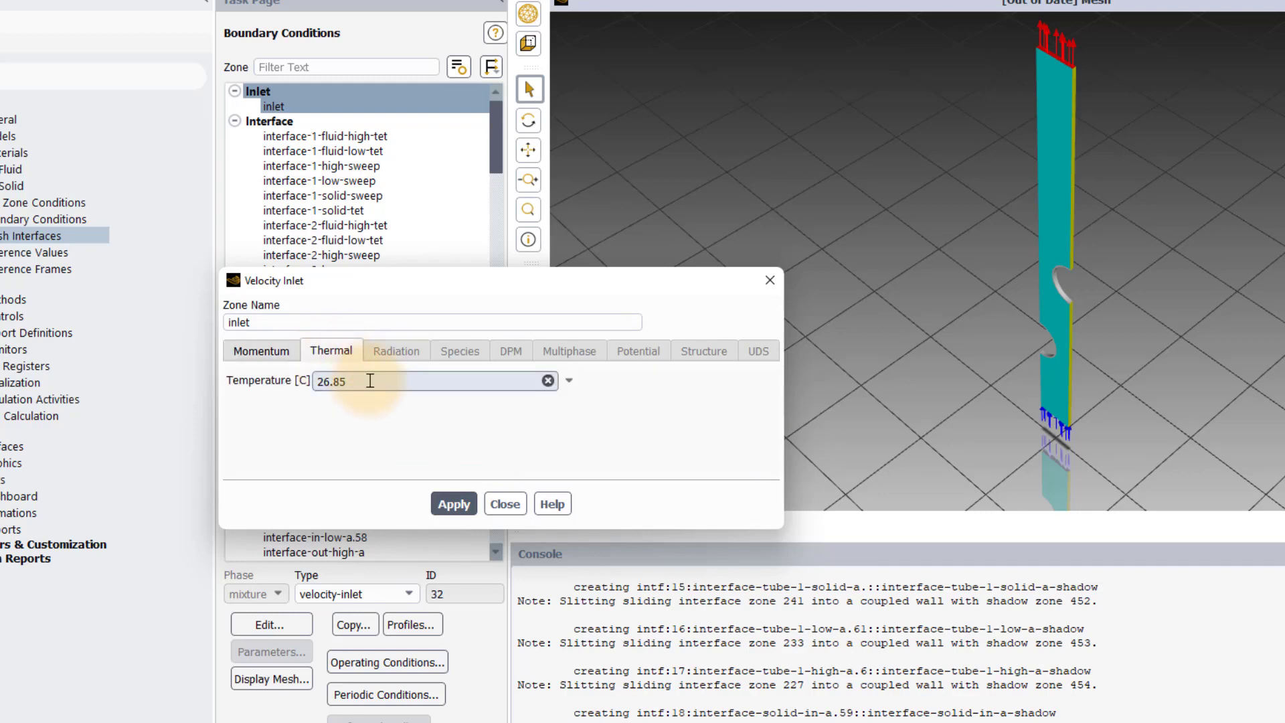
left_click_drag(368, 380, 290, 379)
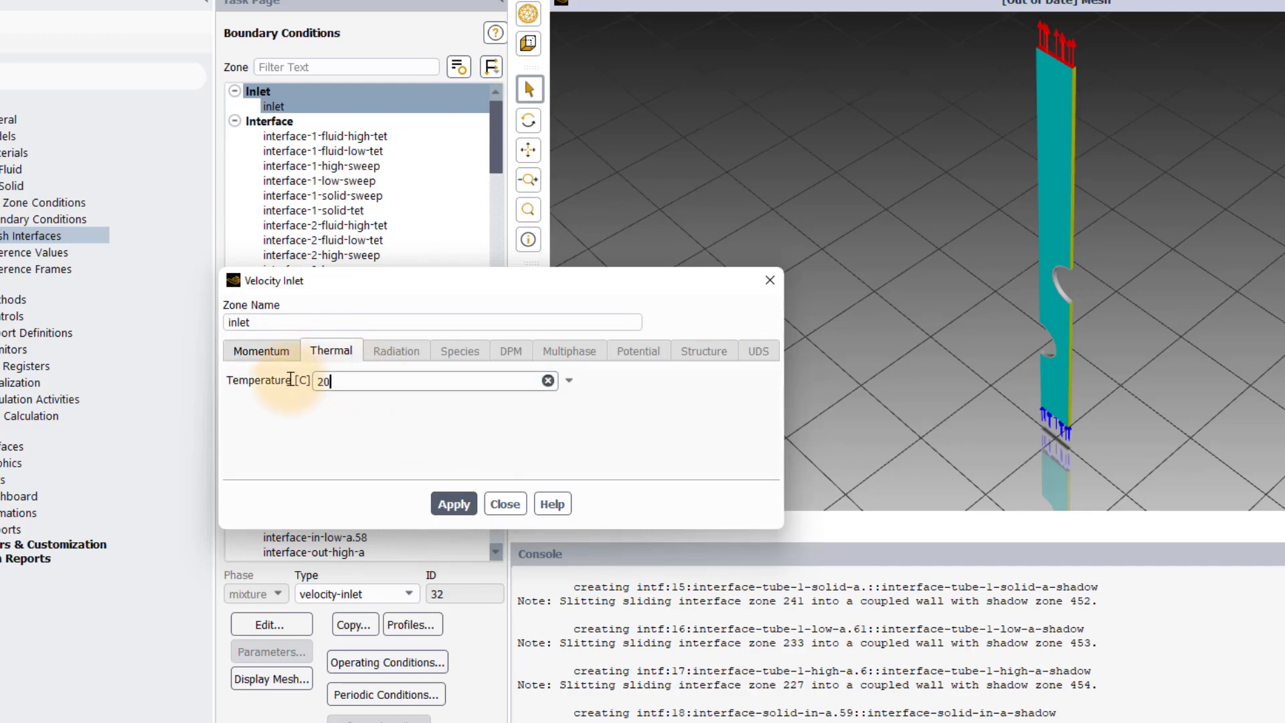
left_click(504, 503)
Set the outlet's Backflow Total Temperature to 20 C on the Thermal tab.
scroll(443, 452, "down", 10)
scroll(344, 365, "down", 9)
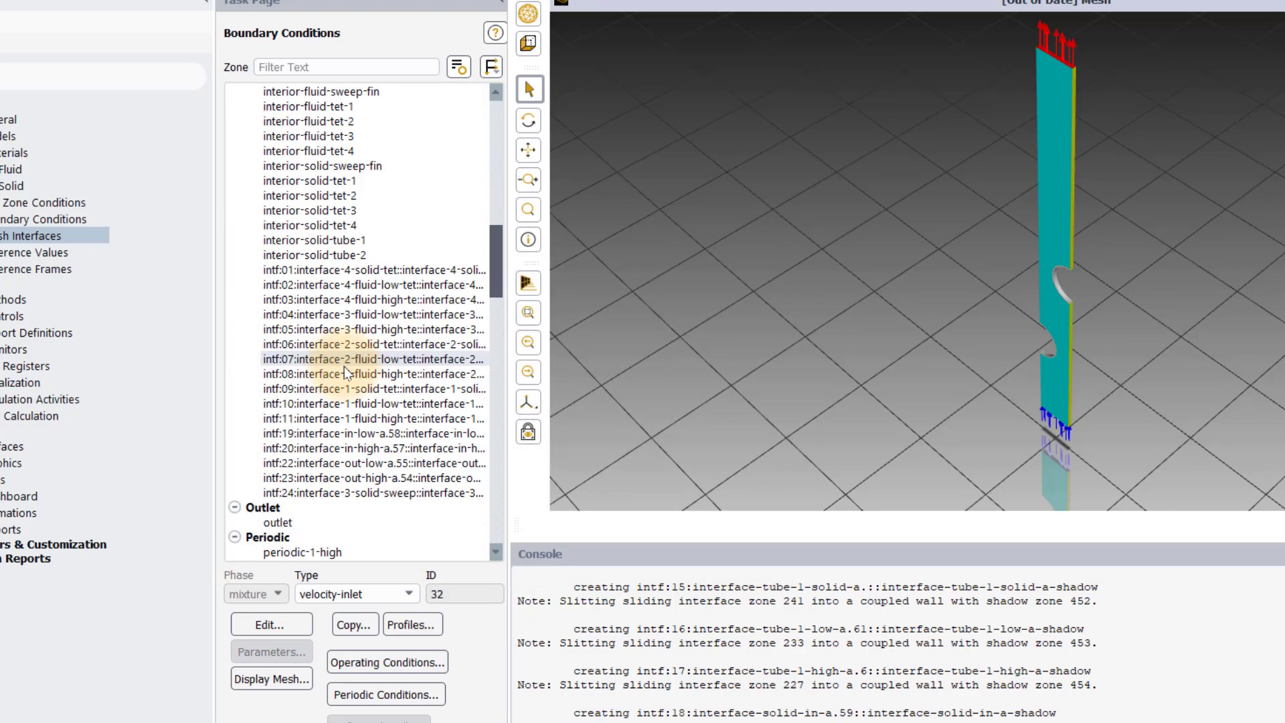
left_click(308, 390)
left_click(281, 623)
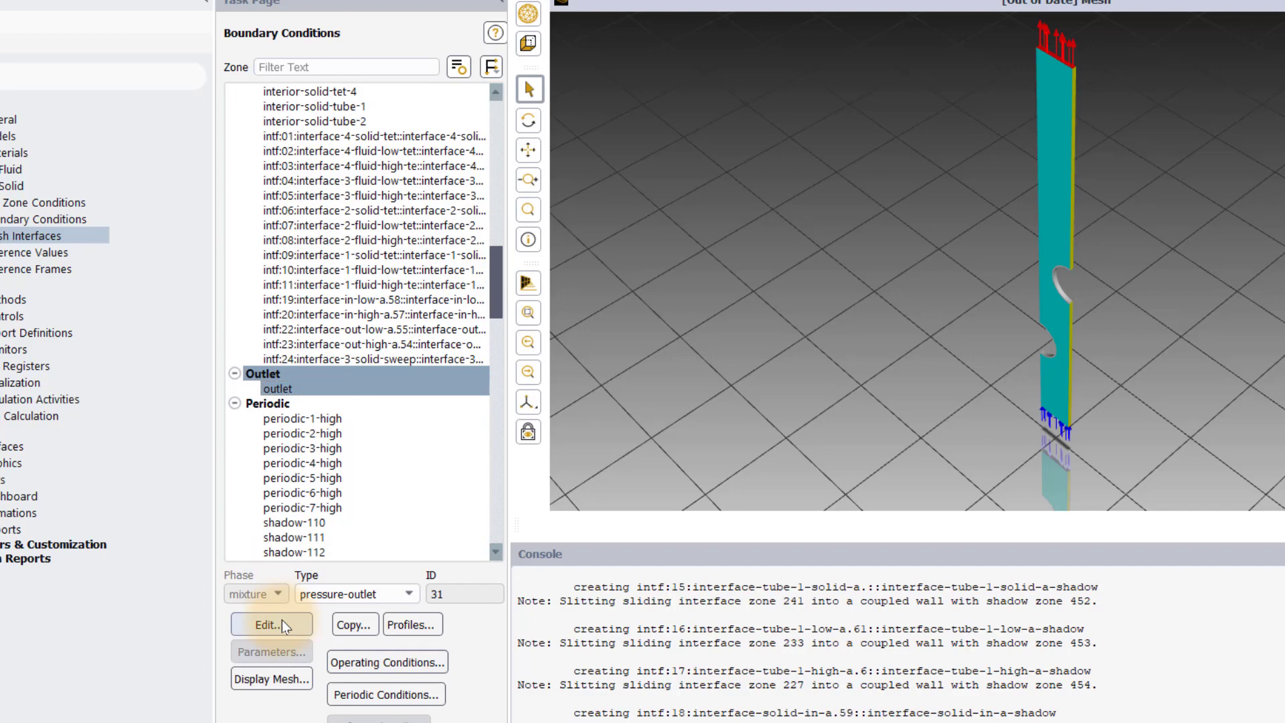
left_click(330, 350)
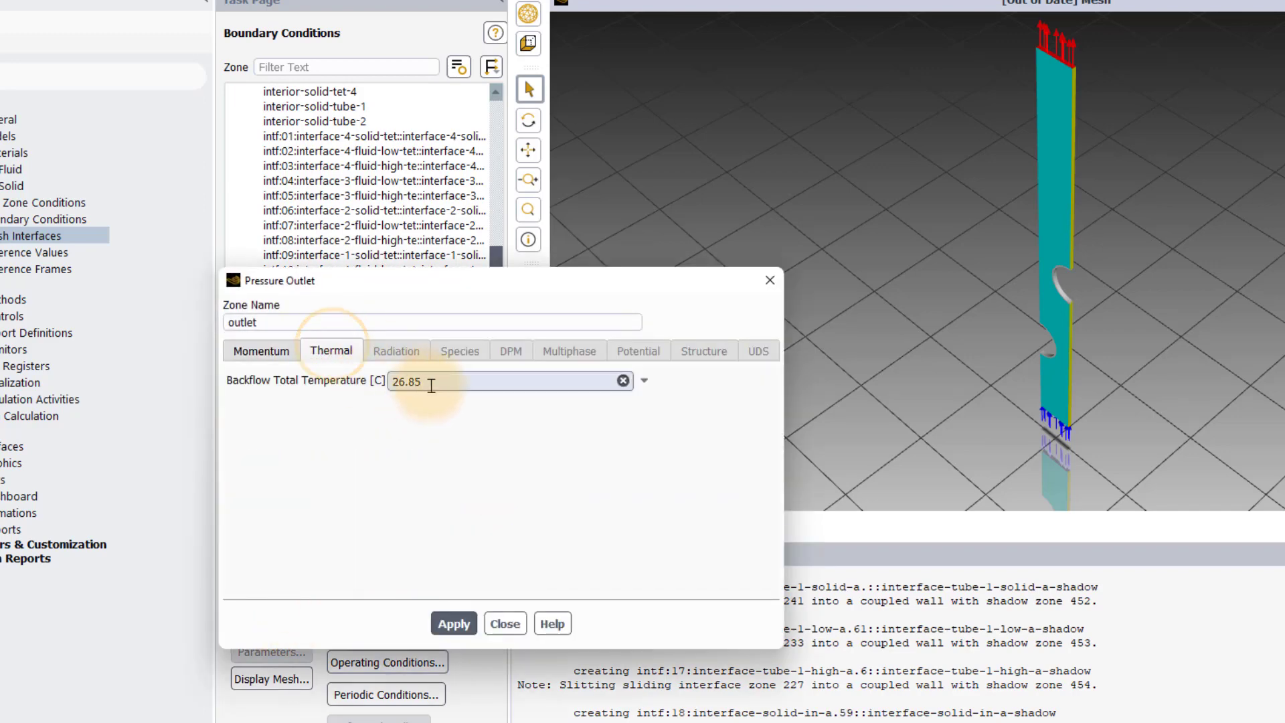
left_click_drag(432, 386, 356, 387)
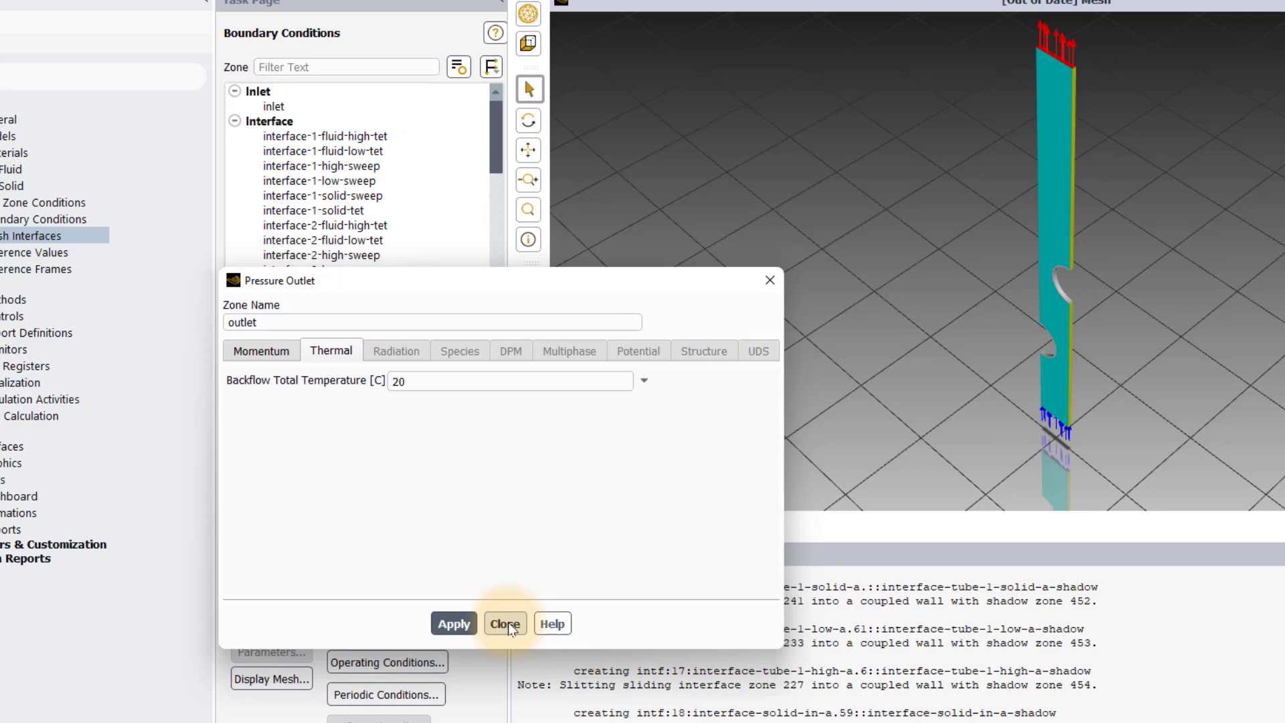
left_click(505, 624)
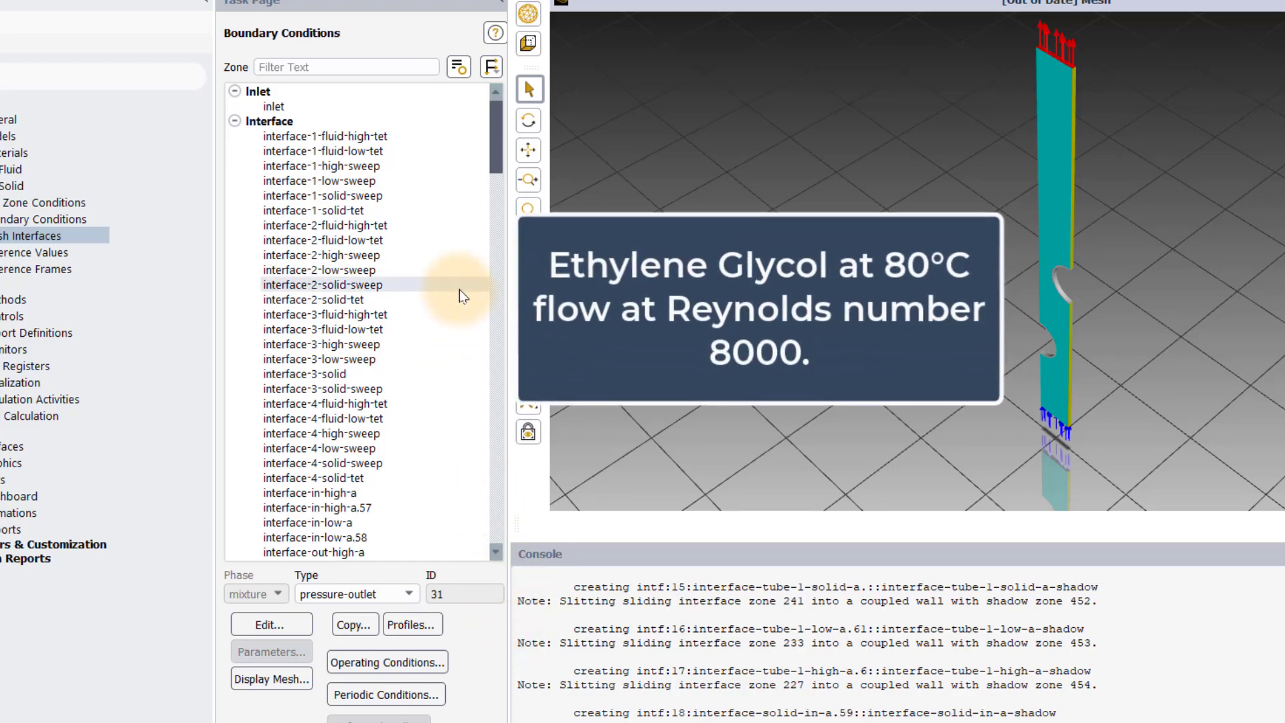
scroll(459, 289, "down", 15)
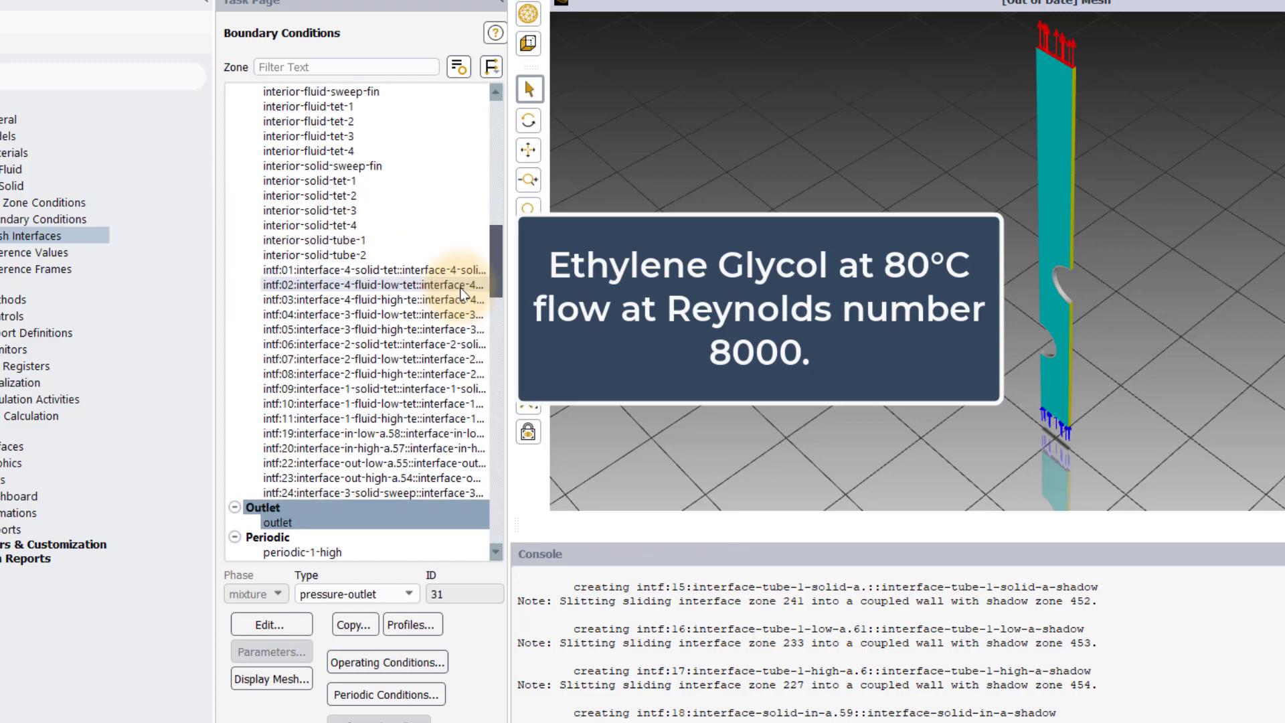
scroll(461, 293, "down", 10)
scroll(460, 295, "down", 12)
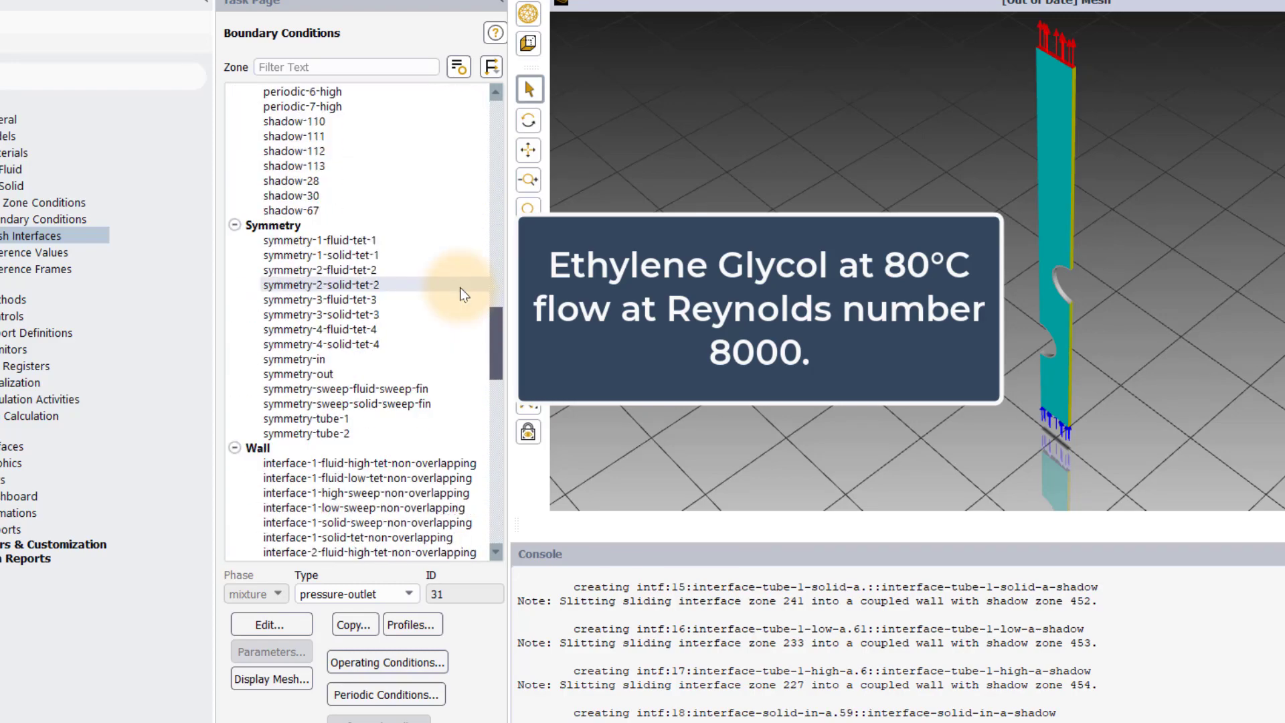
scroll(460, 292, "down", 12)
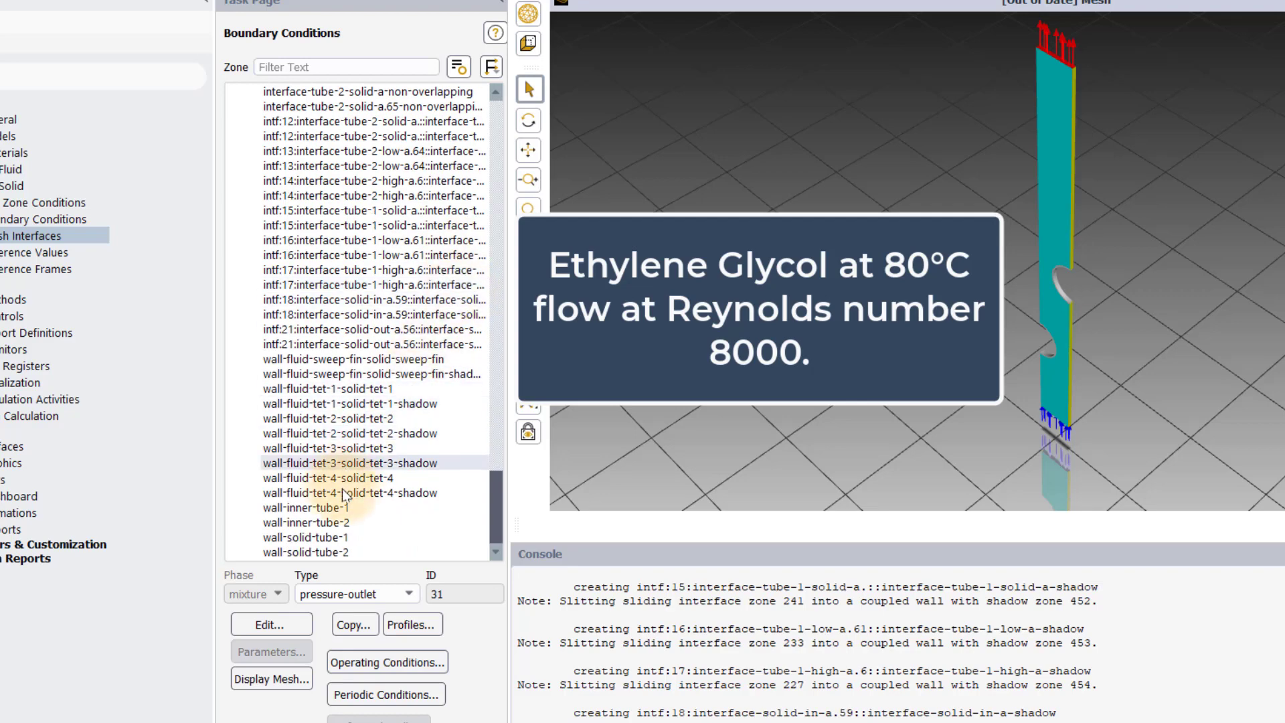
Give wall-inner-tube-1 convection with HTC 1050 W/m²K and 80 C free-stream temperature.
left_click(341, 507)
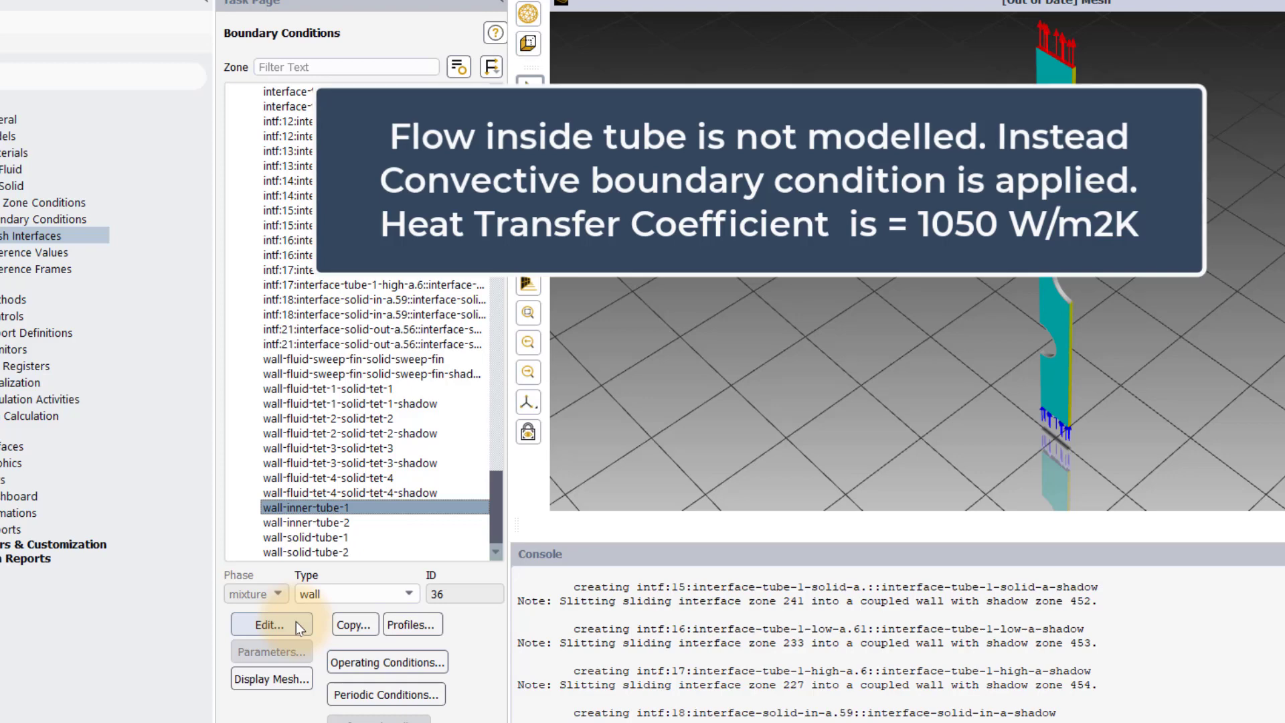
left_click(296, 622)
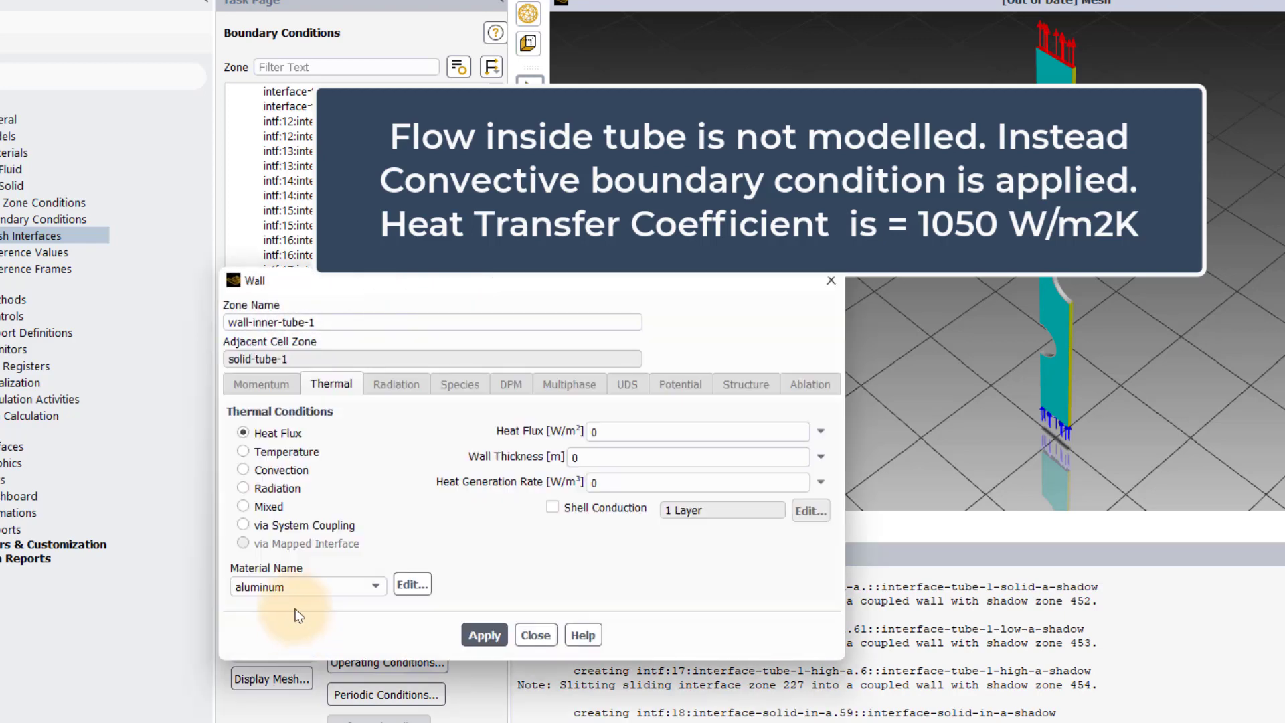
left_click(253, 470)
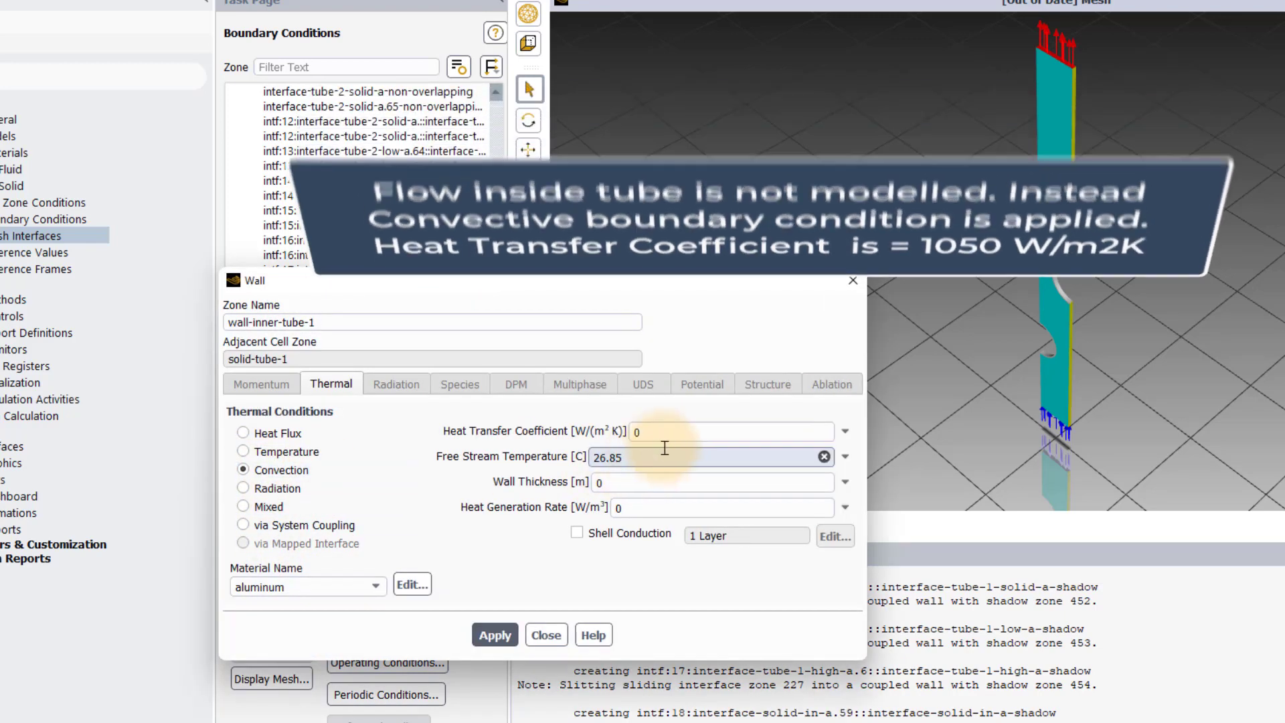
double_click(660, 432)
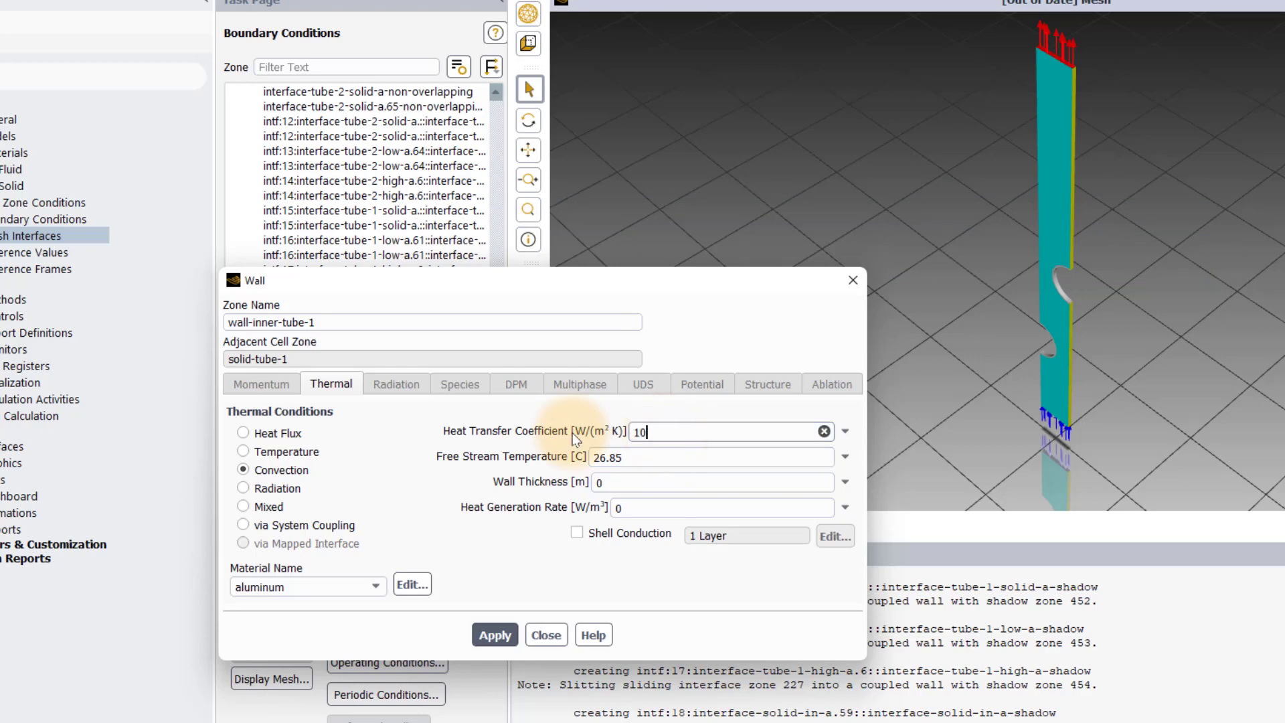
left_click(609, 457)
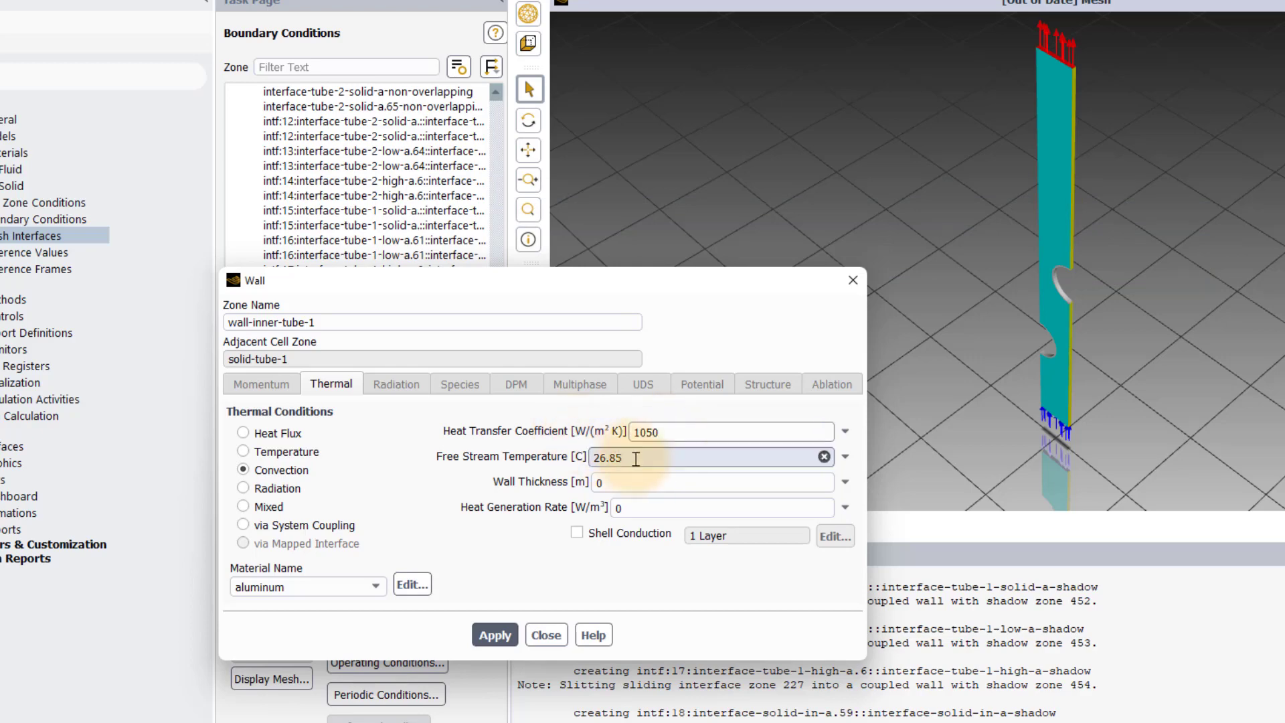
double_click(609, 458)
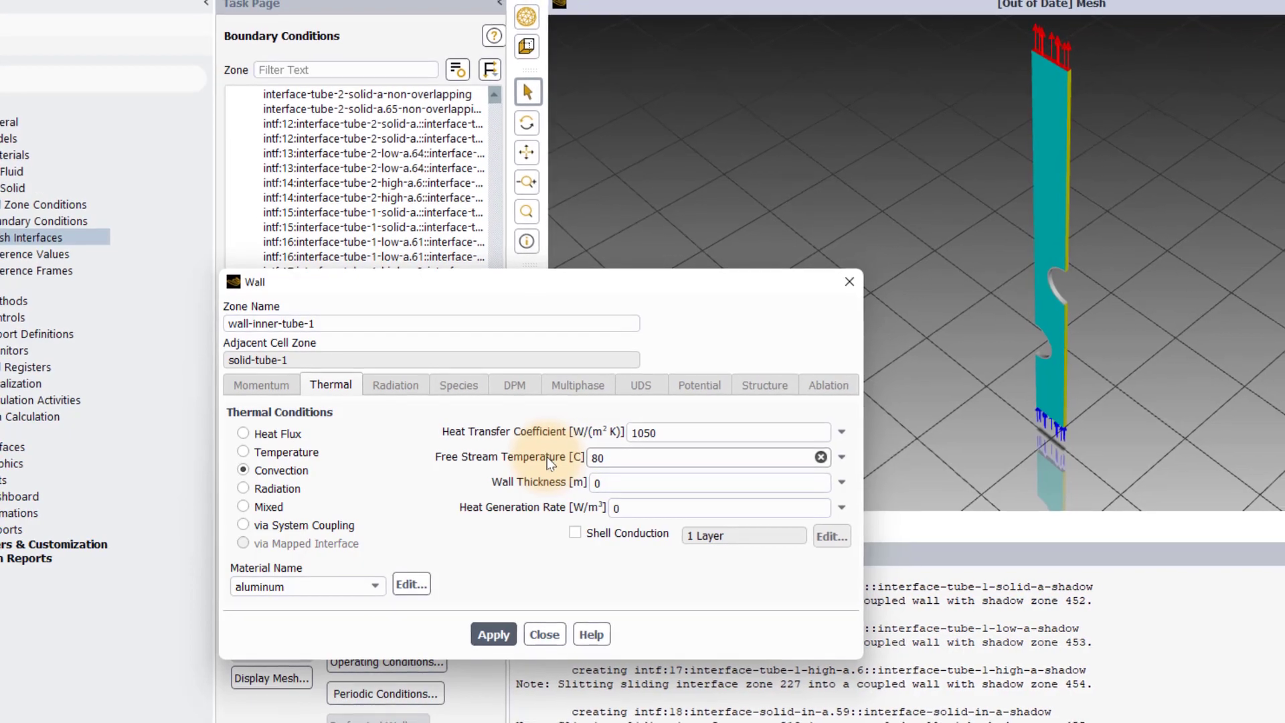
left_click(510, 636)
Apply the same convection to wall-inner-tube-2: HTC 1050, free-stream temperature 80 C.
left_click(538, 632)
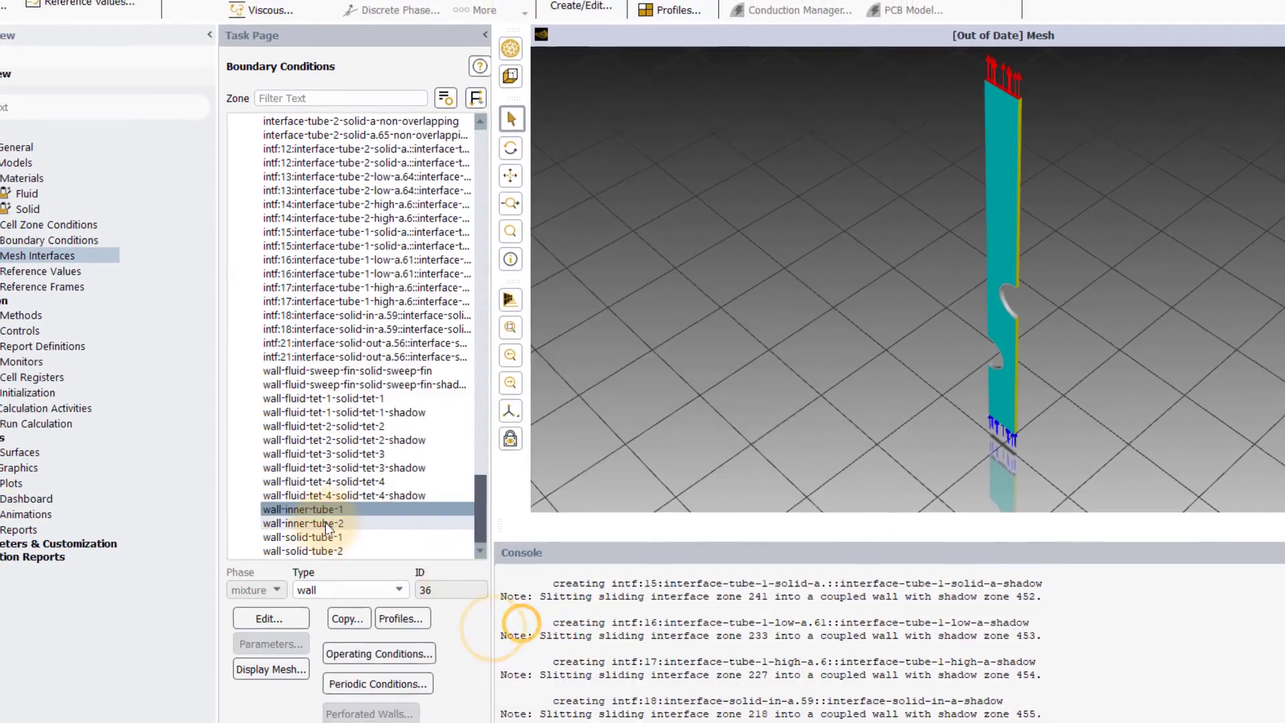
double_click(382, 514)
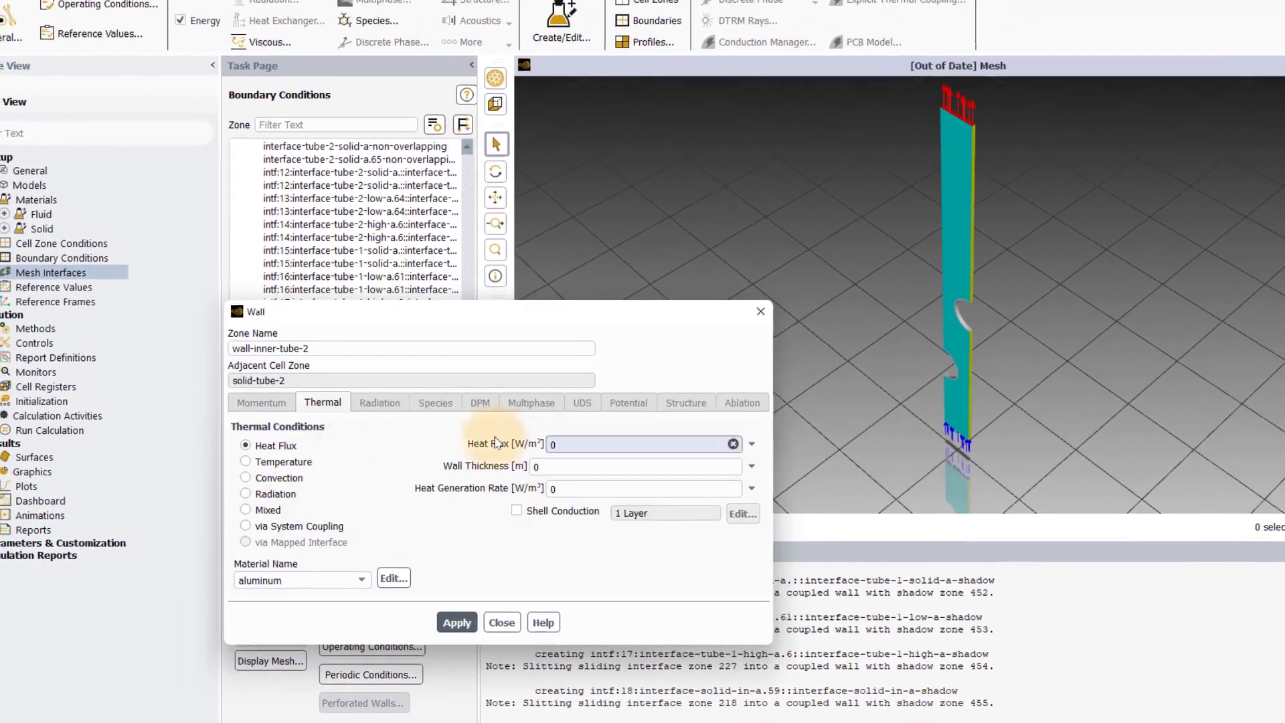
left_click(245, 478)
double_click(626, 443)
type("1050")
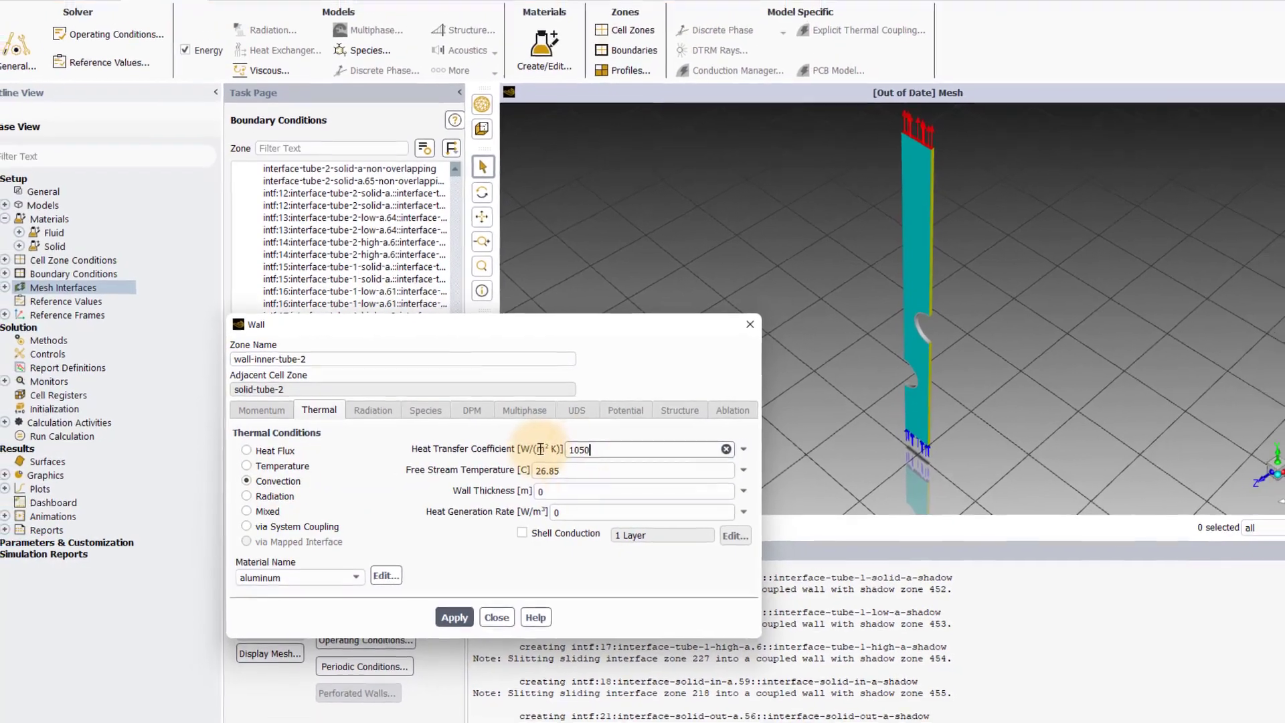
double_click(626, 467)
type("80")
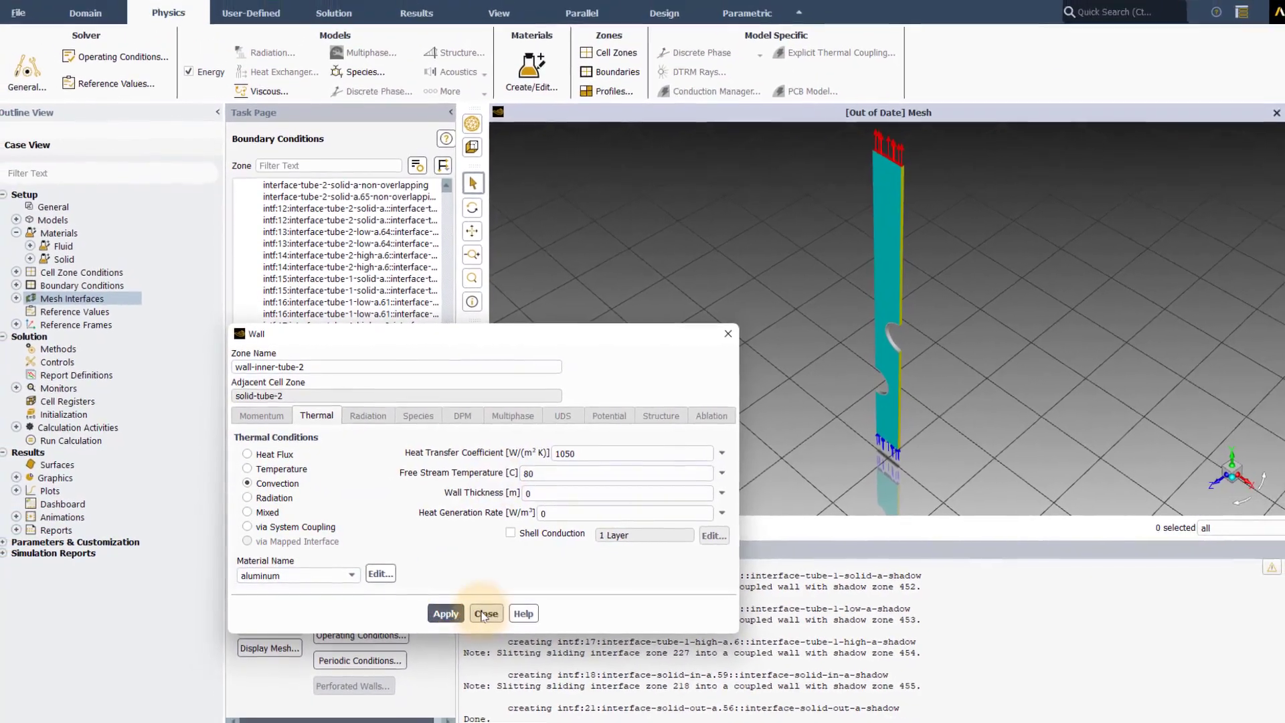
left_click(485, 614)
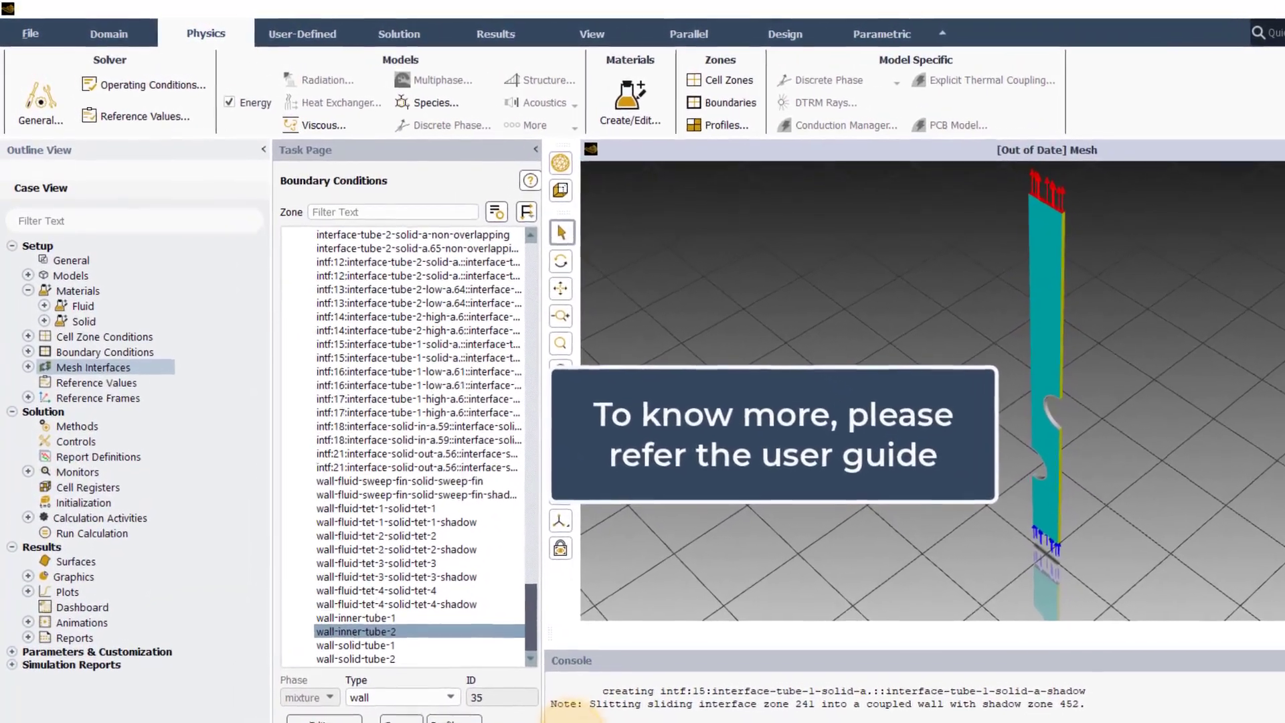
Open Solution Methods and keep SIMPLE as the pressure-velocity coupling scheme.
left_click(401, 40)
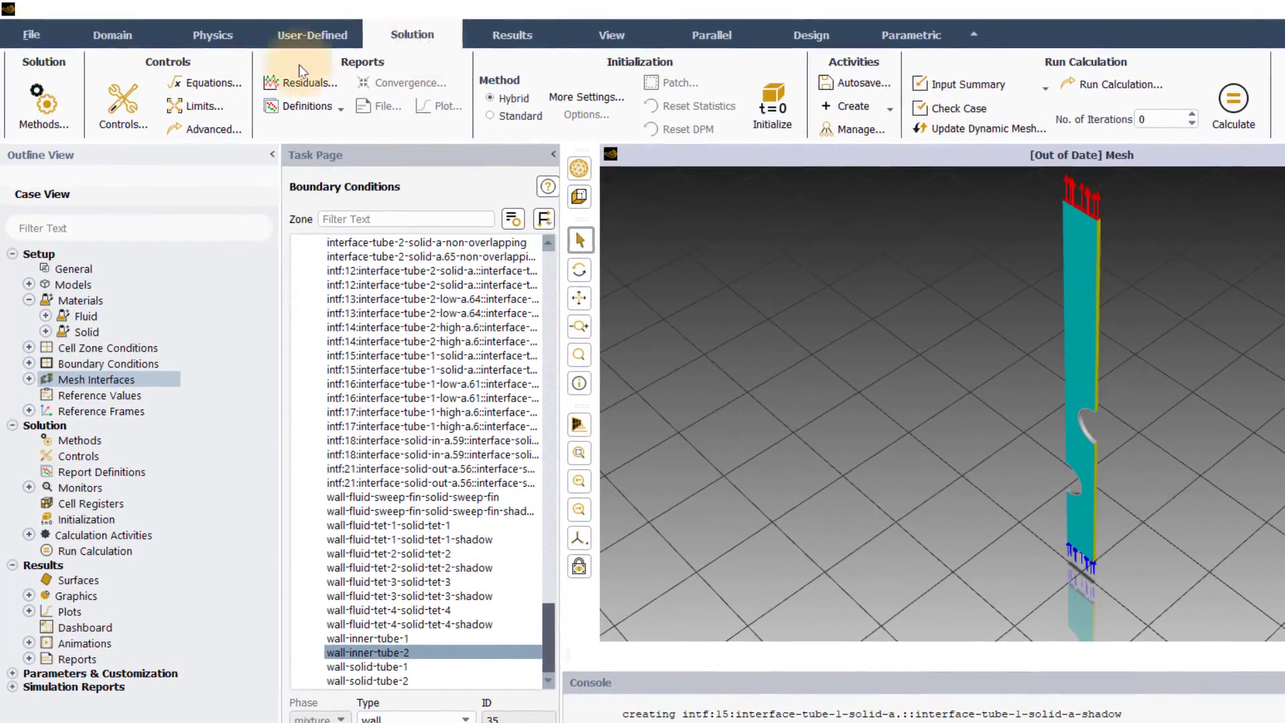
left_click(59, 127)
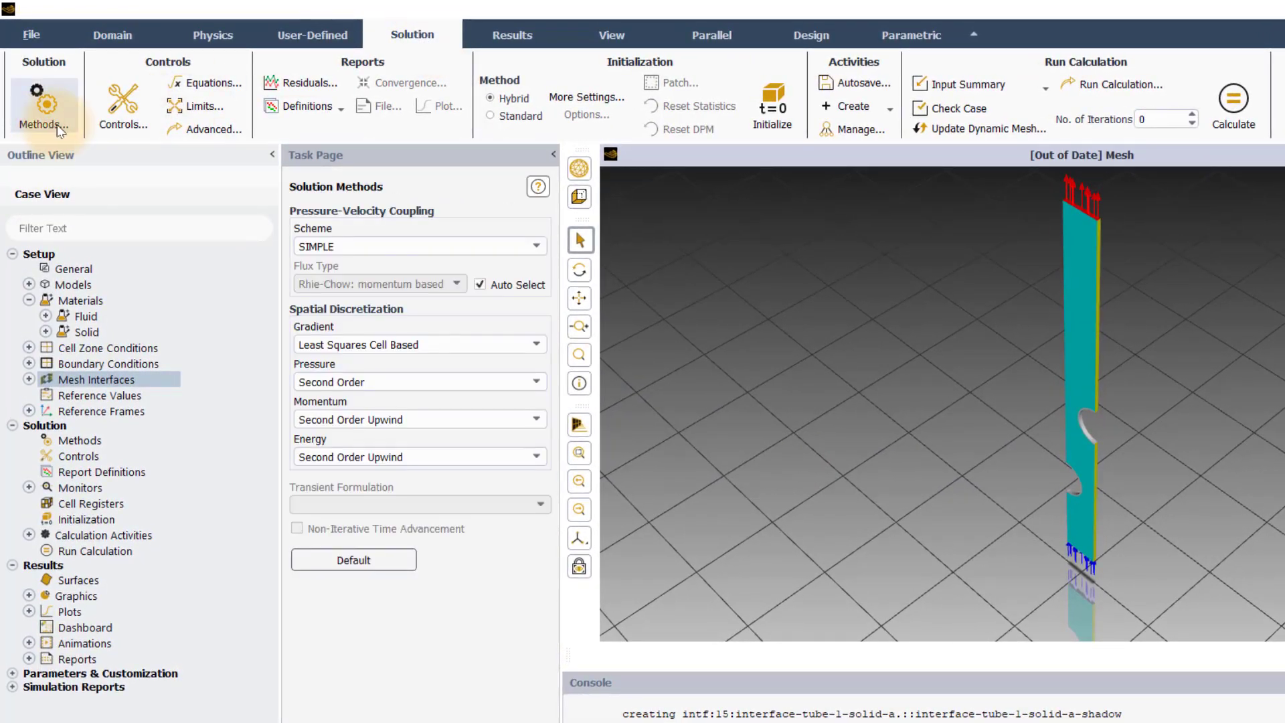
left_click(407, 247)
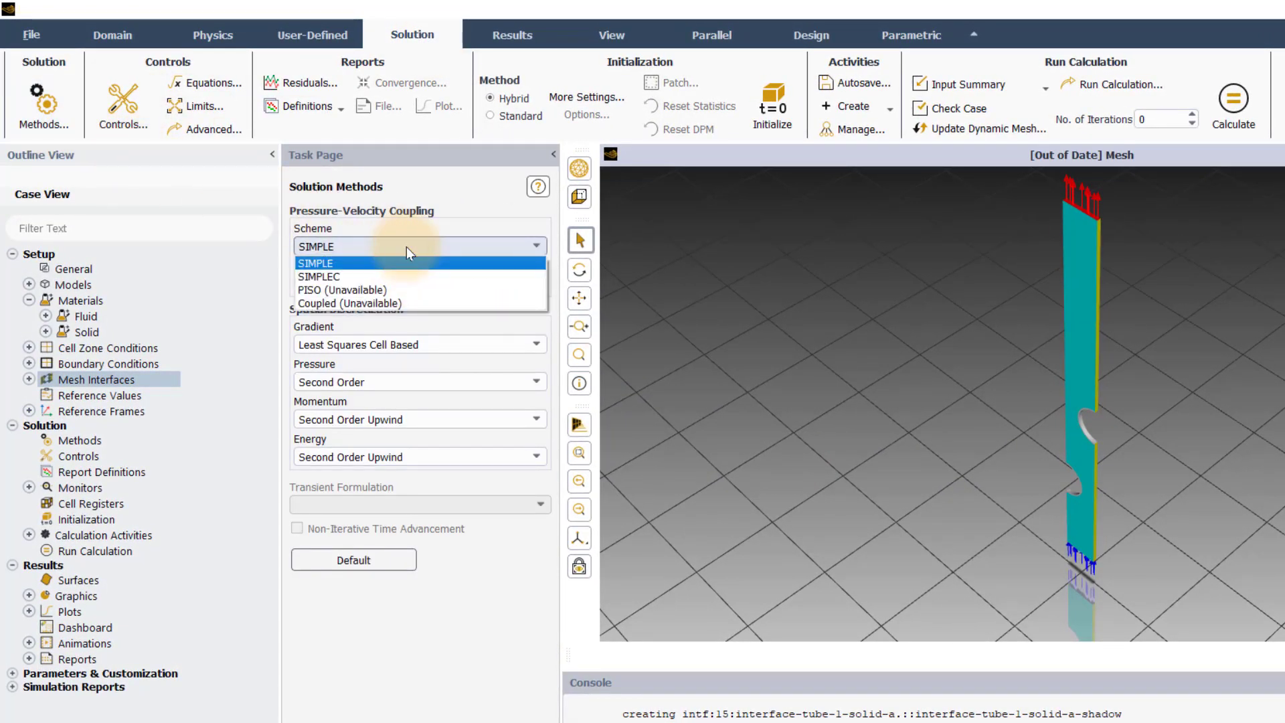
left_click(407, 247)
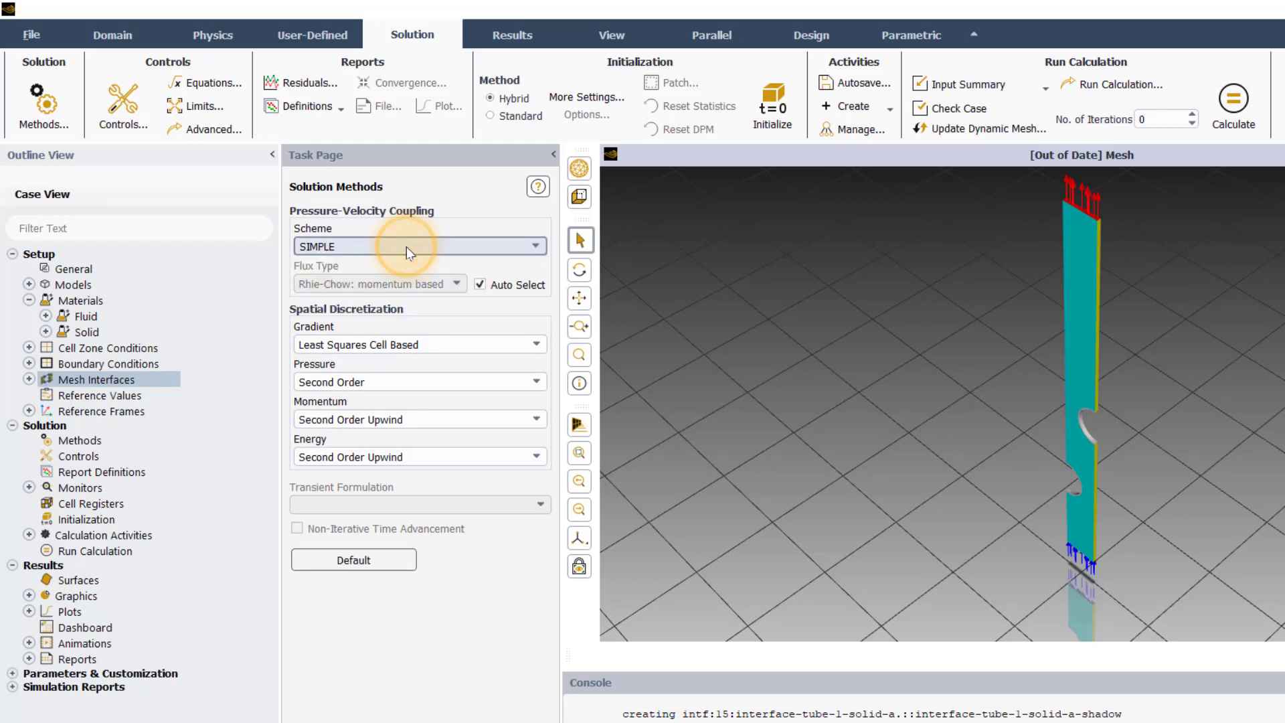
left_click(407, 247)
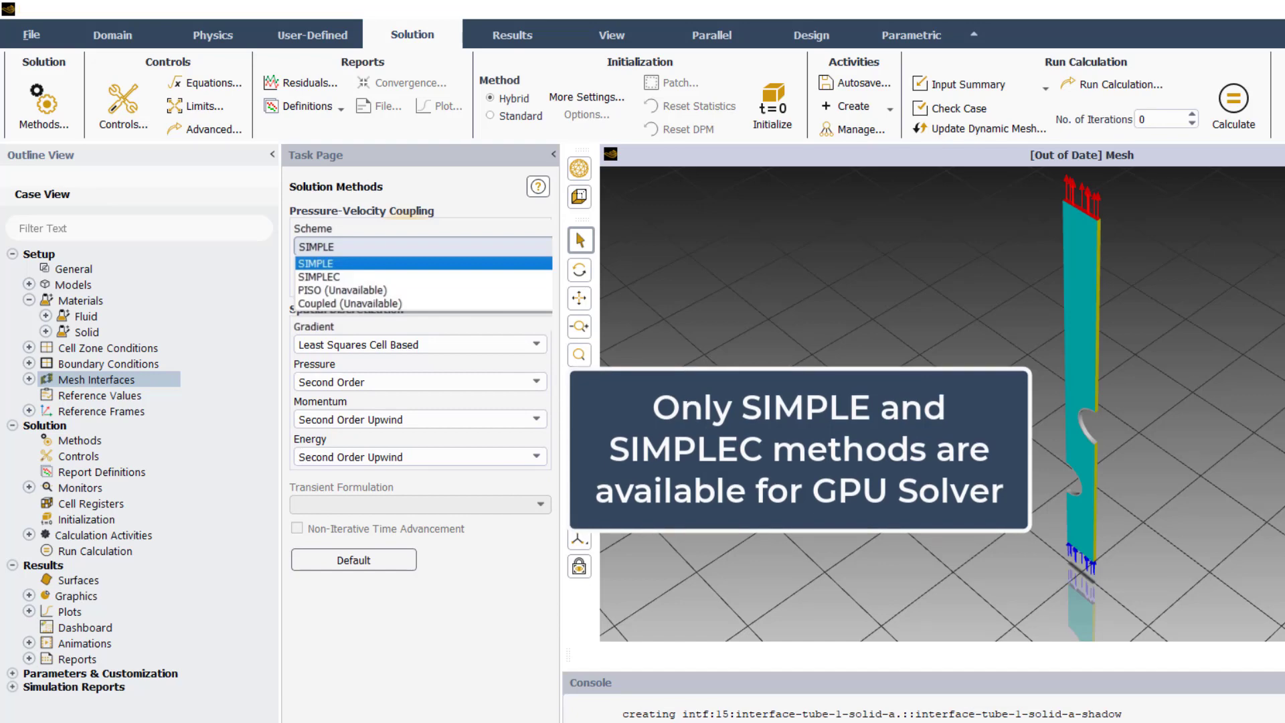
left_click(407, 248)
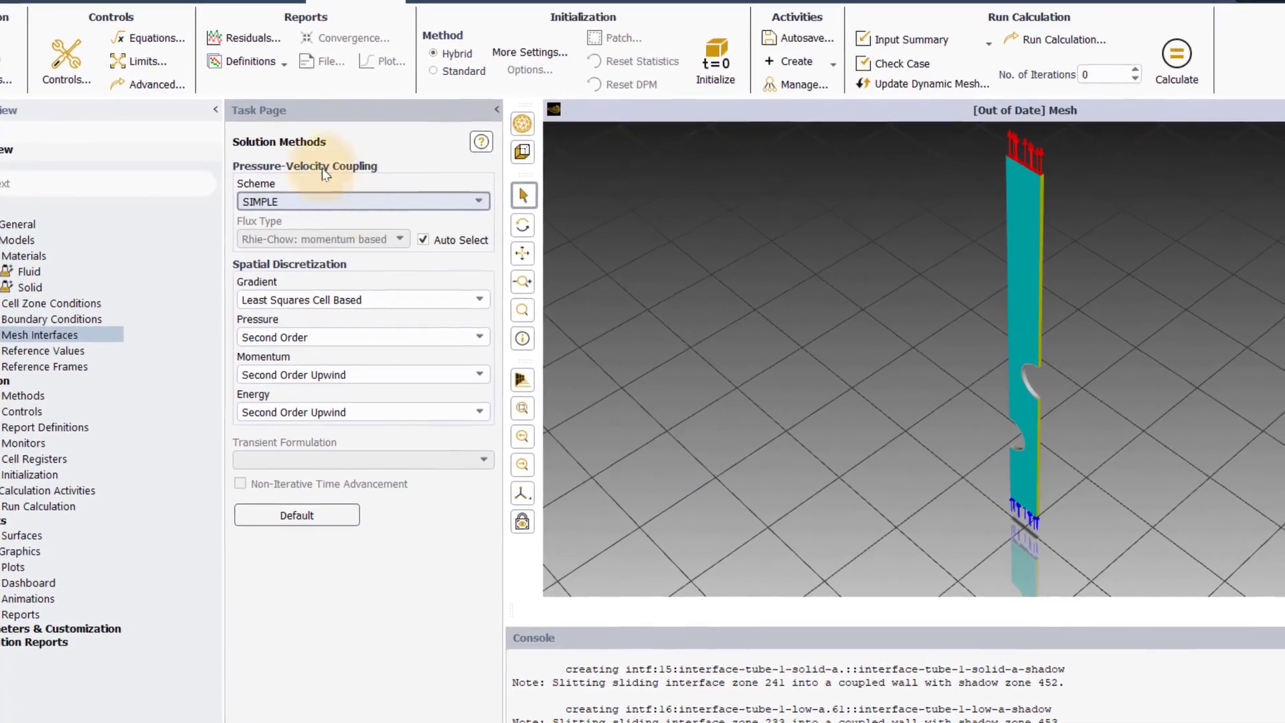
Define Area-Weighted Average surface report temp-outlet for Temperature on the outlet surface.
left_click(278, 65)
mouse_move(232, 110)
mouse_move(295, 109)
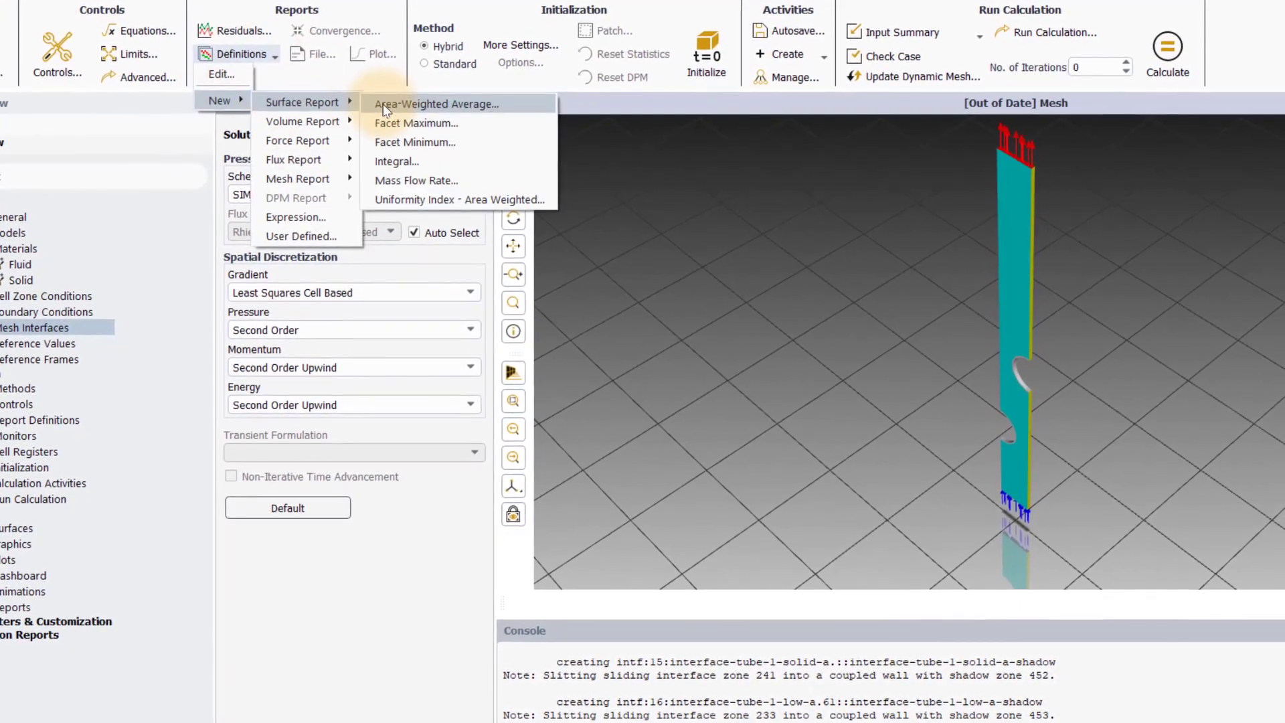
left_click(381, 103)
scroll(864, 487, "down", 3)
scroll(864, 487, "down", 5)
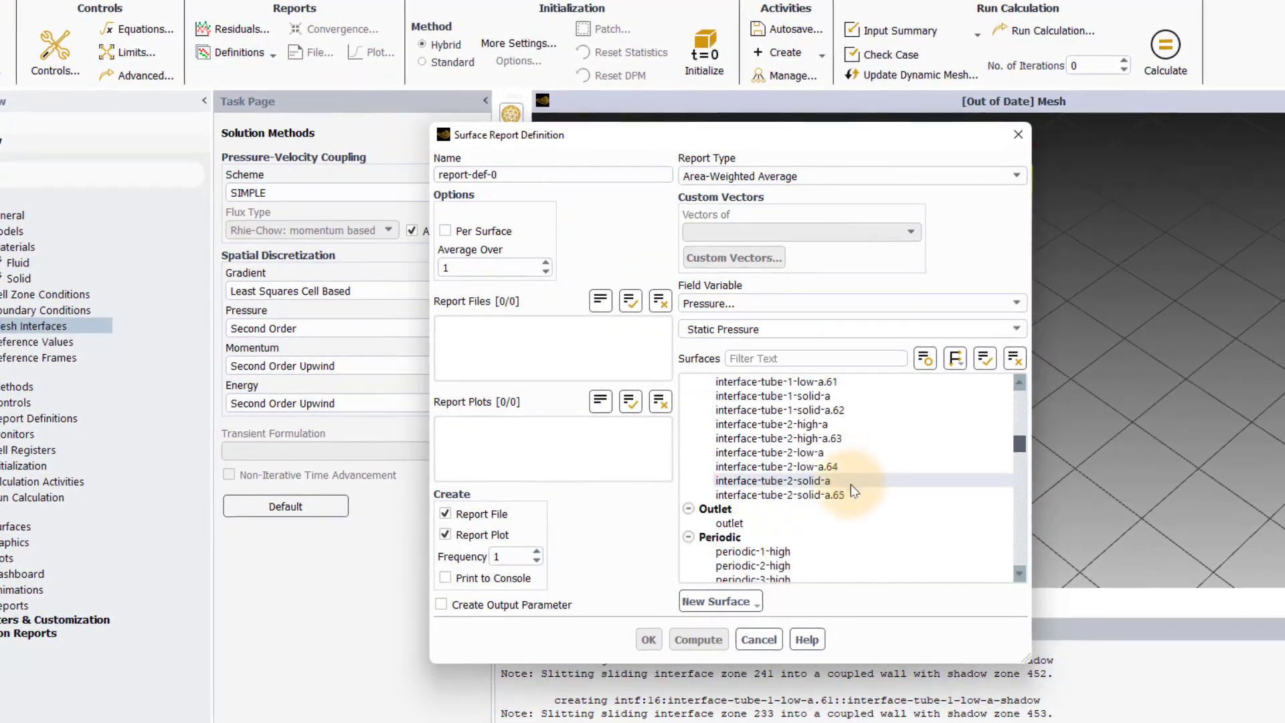
left_click(770, 511)
left_click(828, 307)
left_click(787, 360)
double_click(520, 177)
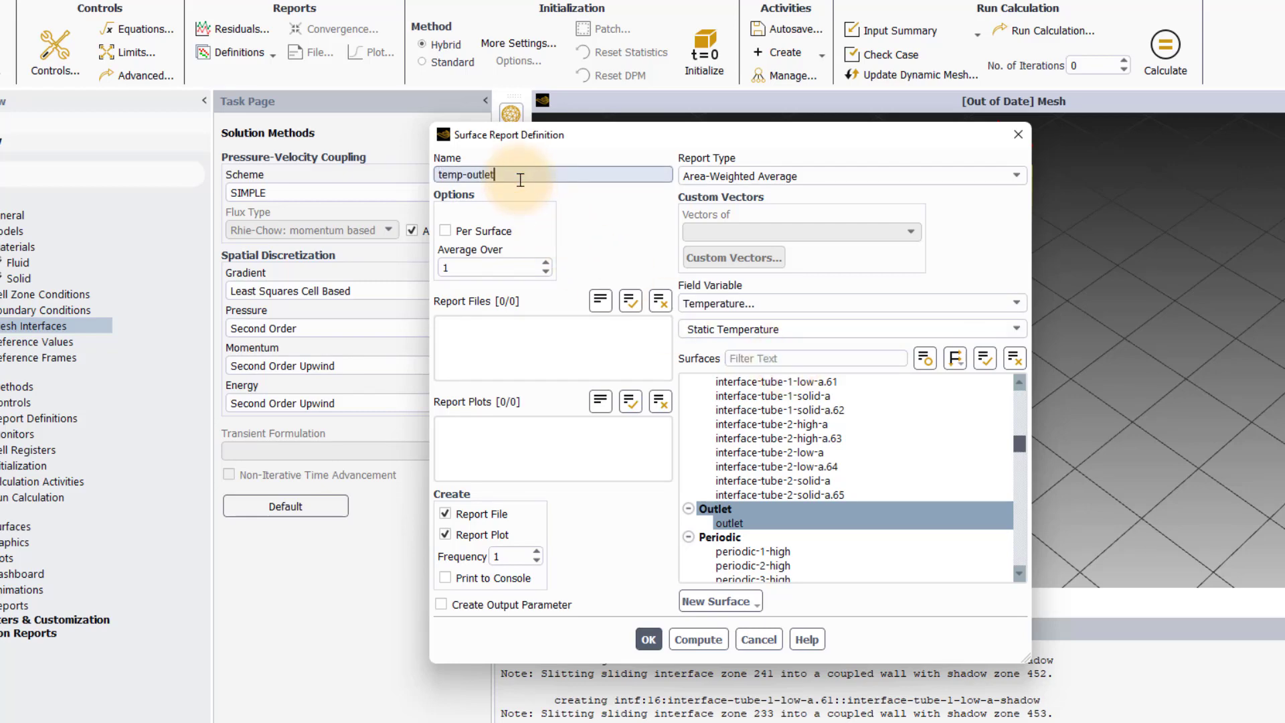
left_click(648, 639)
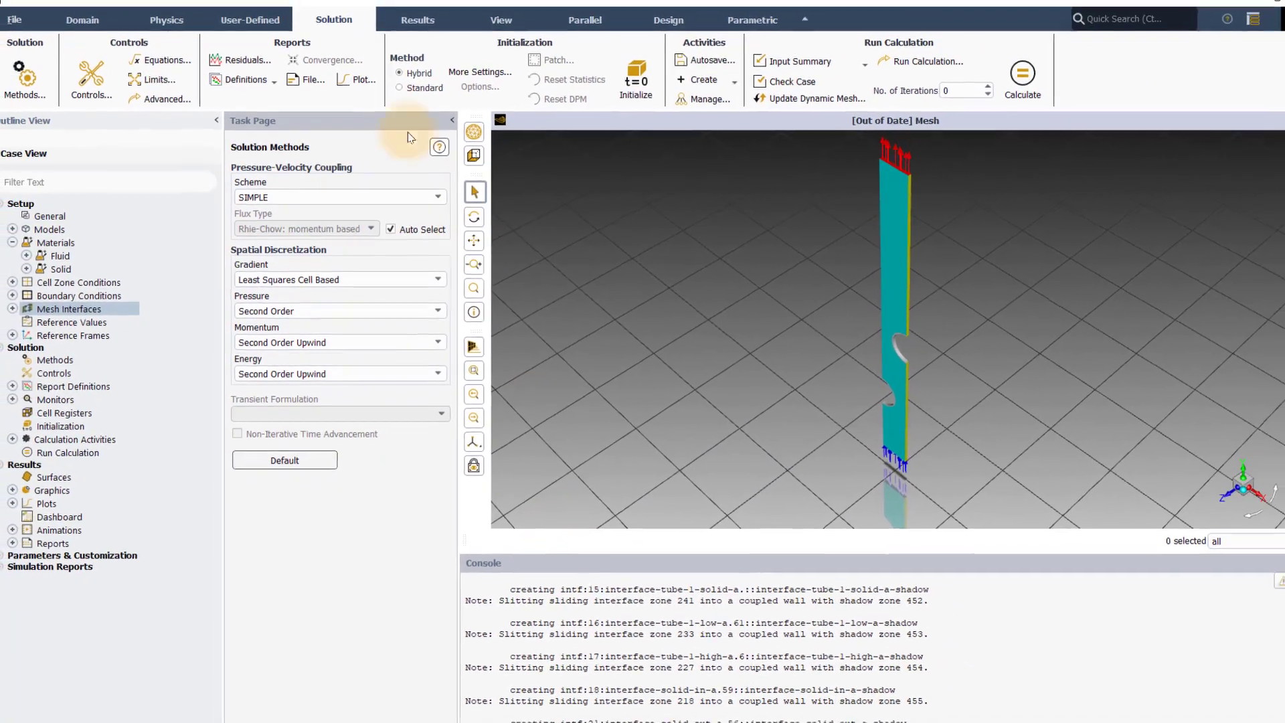
Standard-initialize the flow field and run 300 iterations, with temp-outlet leveling near 42.5 °C.
left_click(399, 88)
left_click(636, 81)
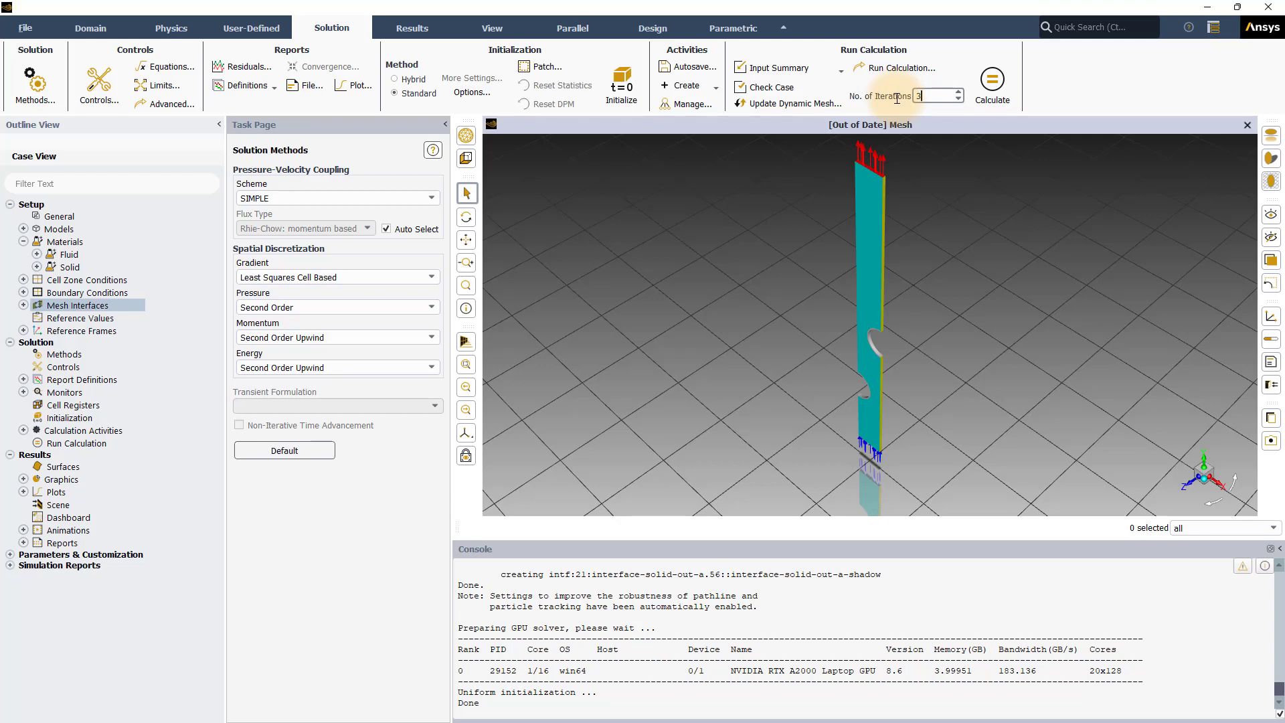
left_click(989, 101)
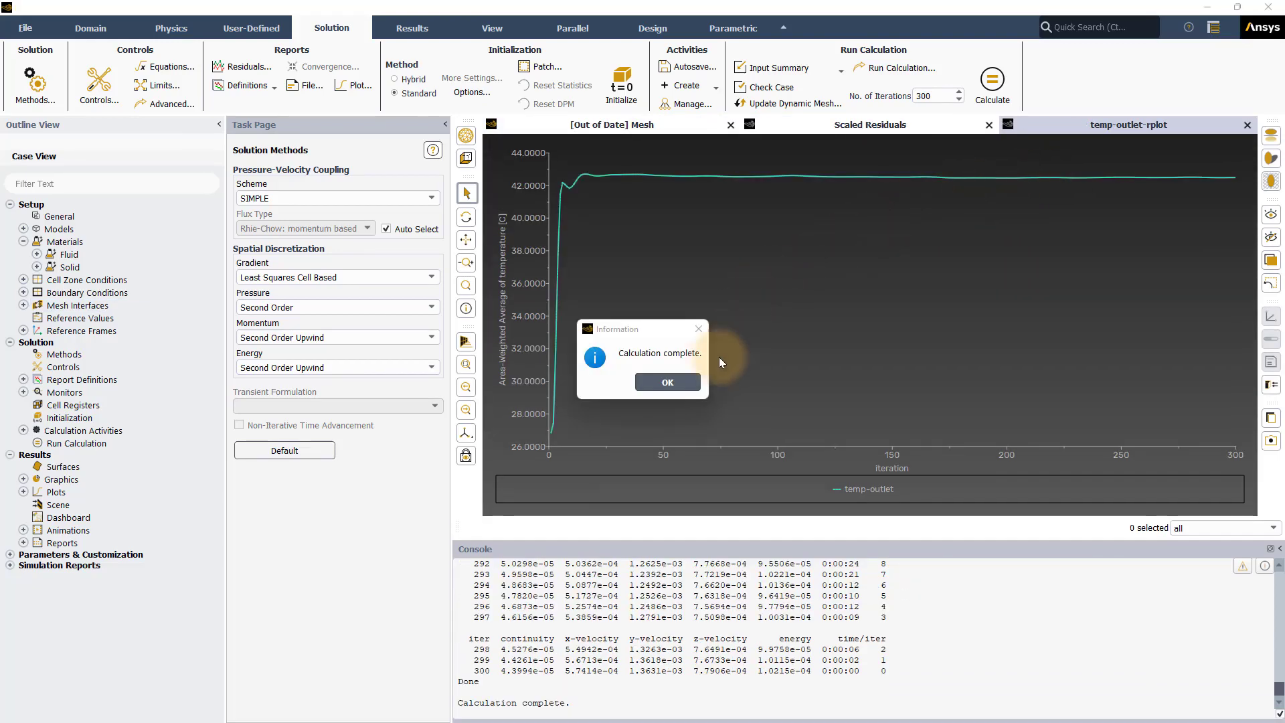
Dismiss the Calculation complete message and show Scaled Residuals in an enlarged plot area.
left_click(676, 381)
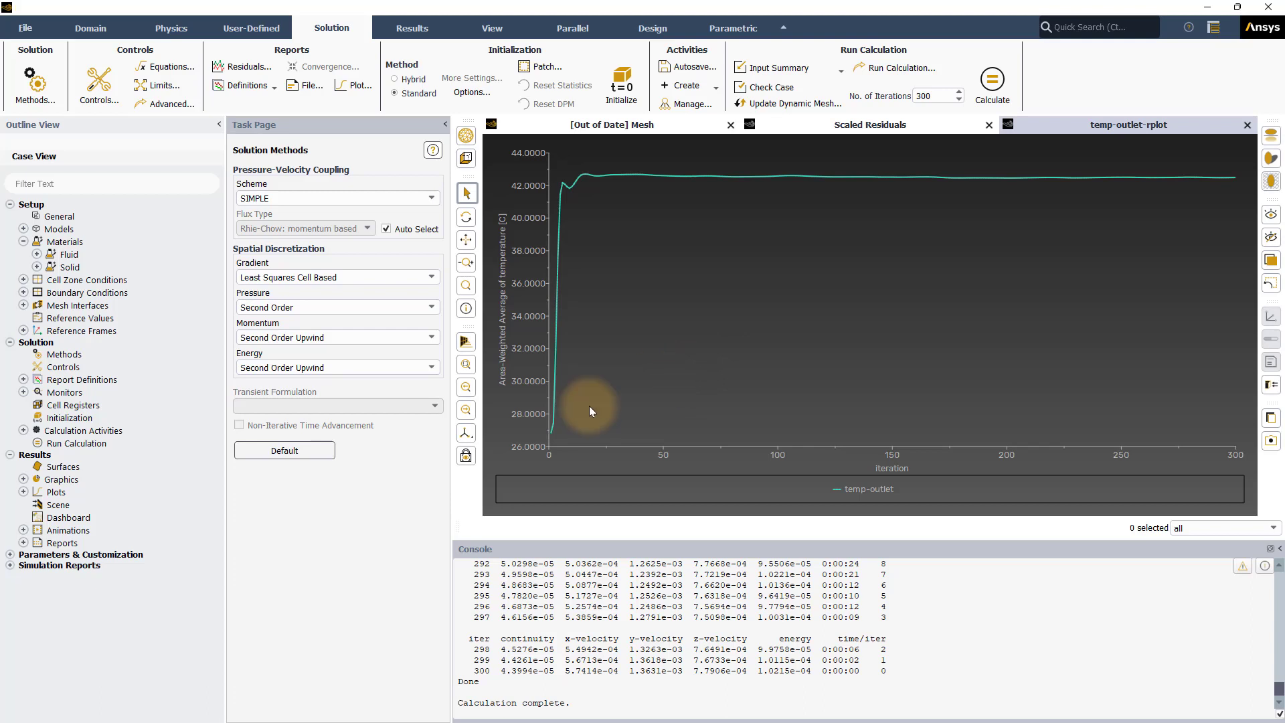
left_click_drag(452, 541, 494, 565)
left_click(756, 125)
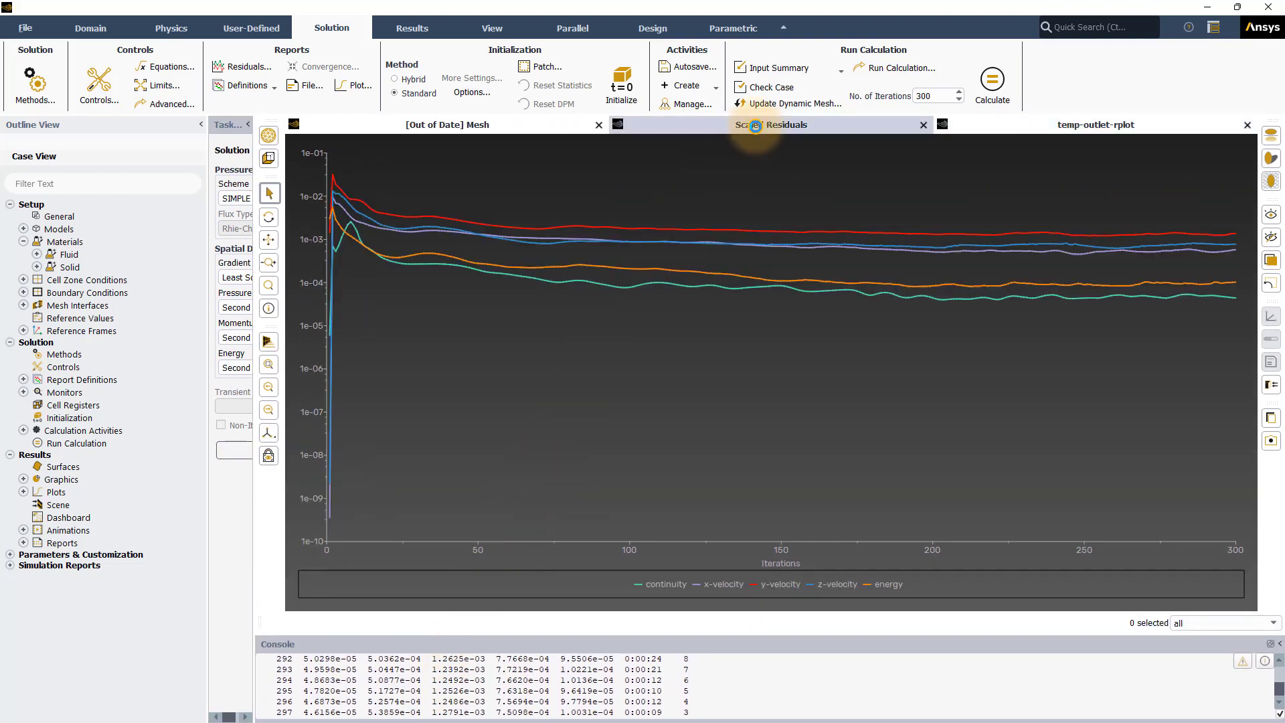